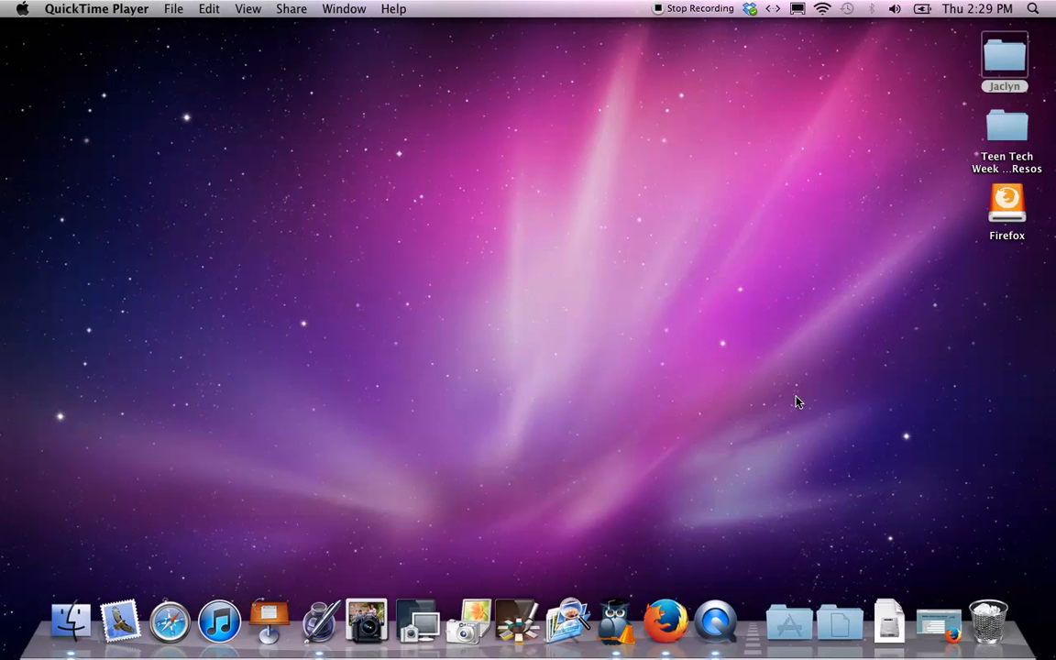
Restore the Madison County Library site and reach the Downloadable eBooks & Audiobooks catalog via Books & More
click(941, 624)
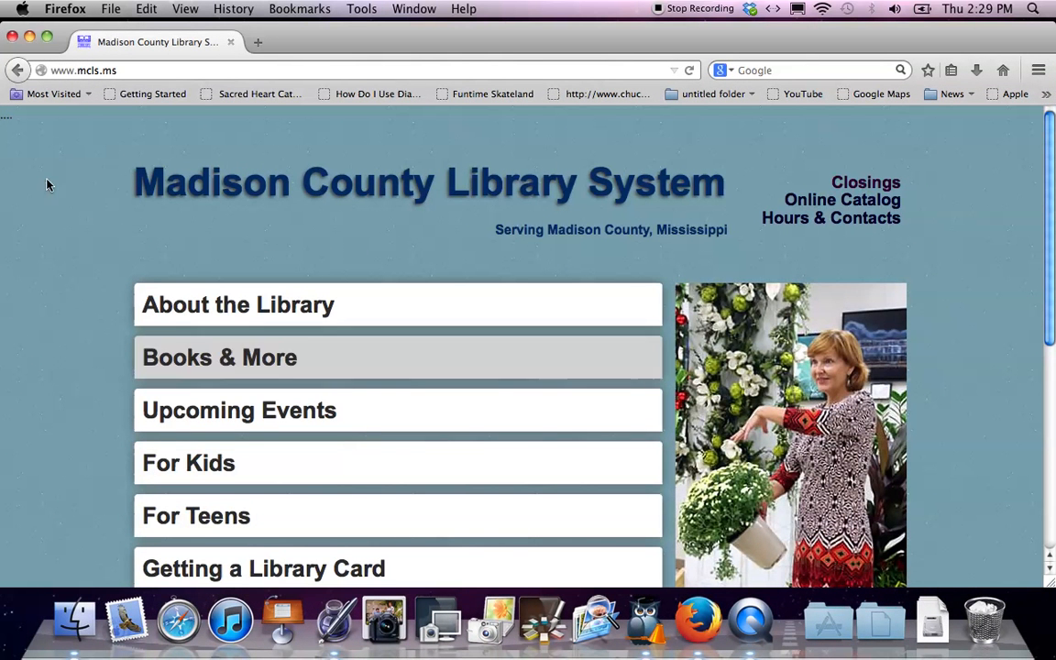
click(128, 72)
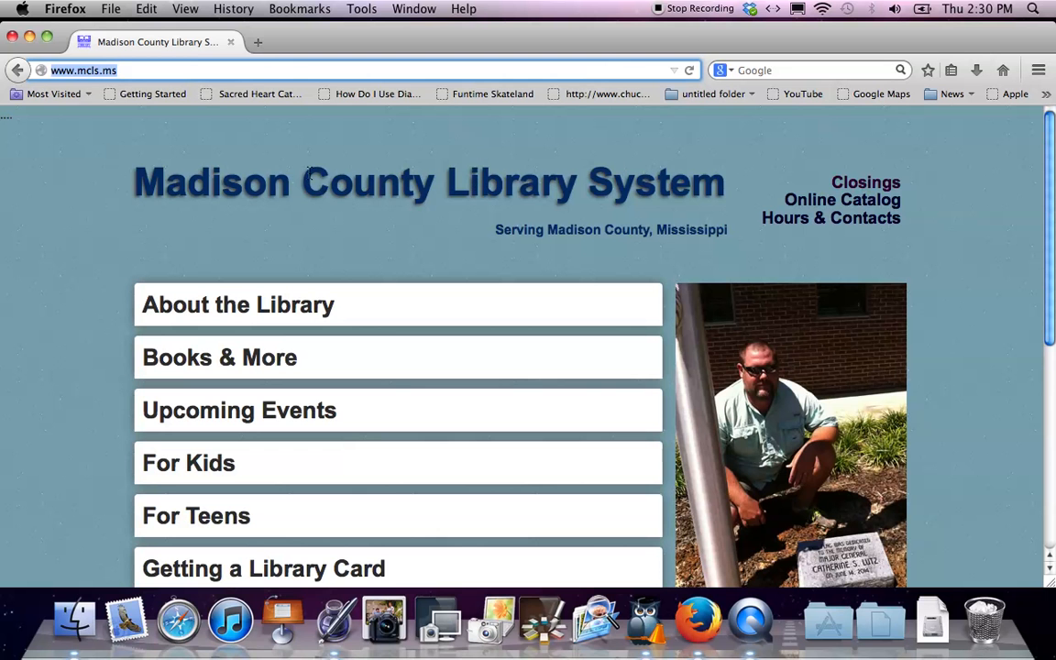
click(188, 358)
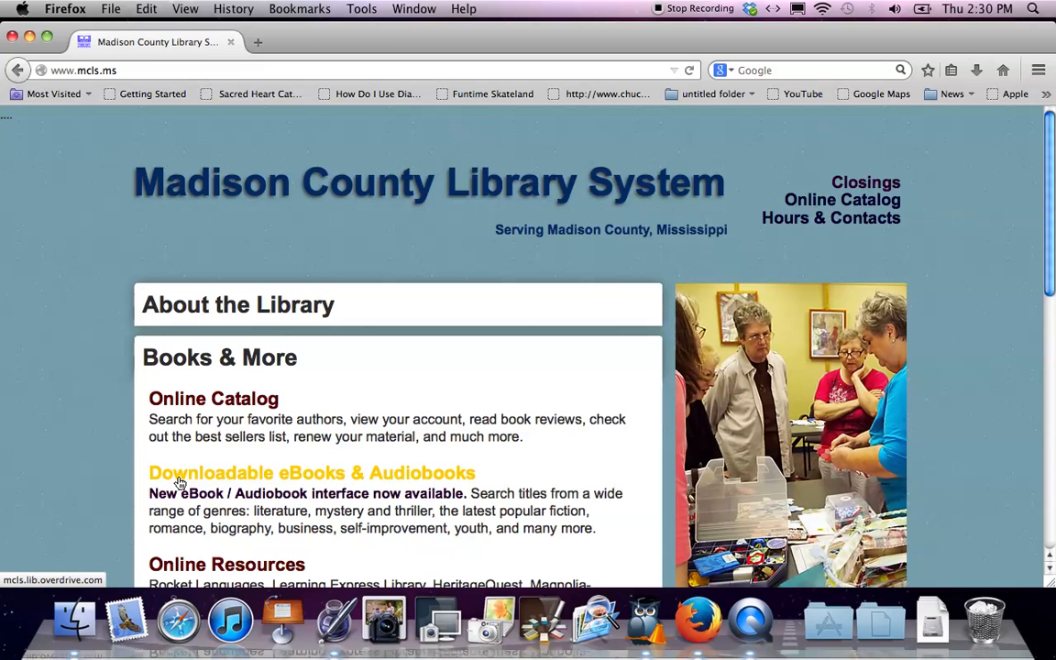
click(180, 483)
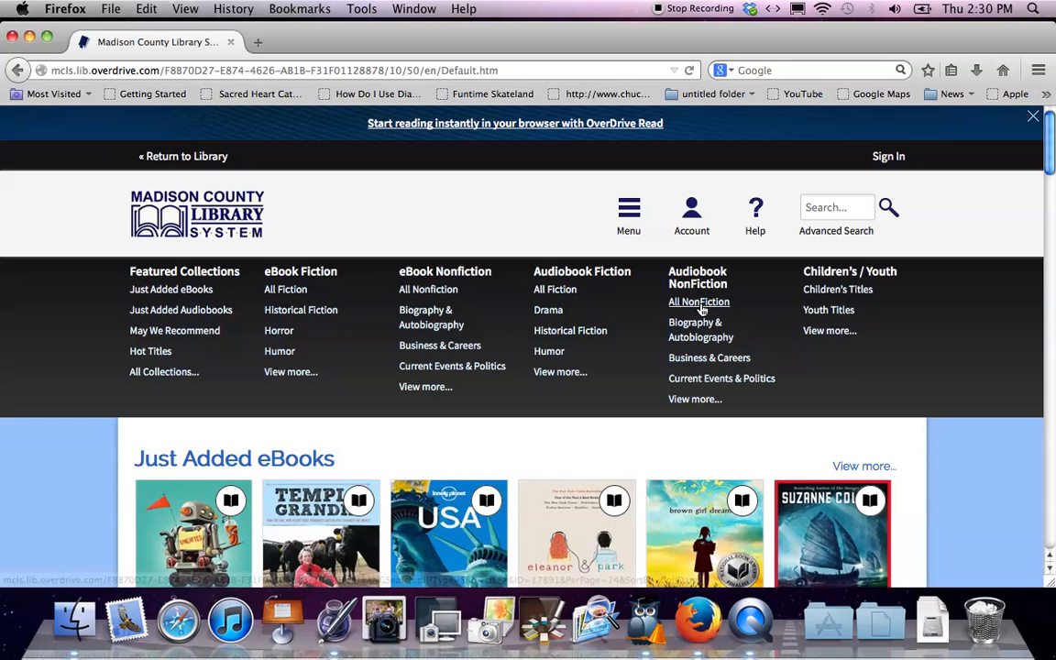
Show the Youth Titles collection listing 386 titles
click(848, 317)
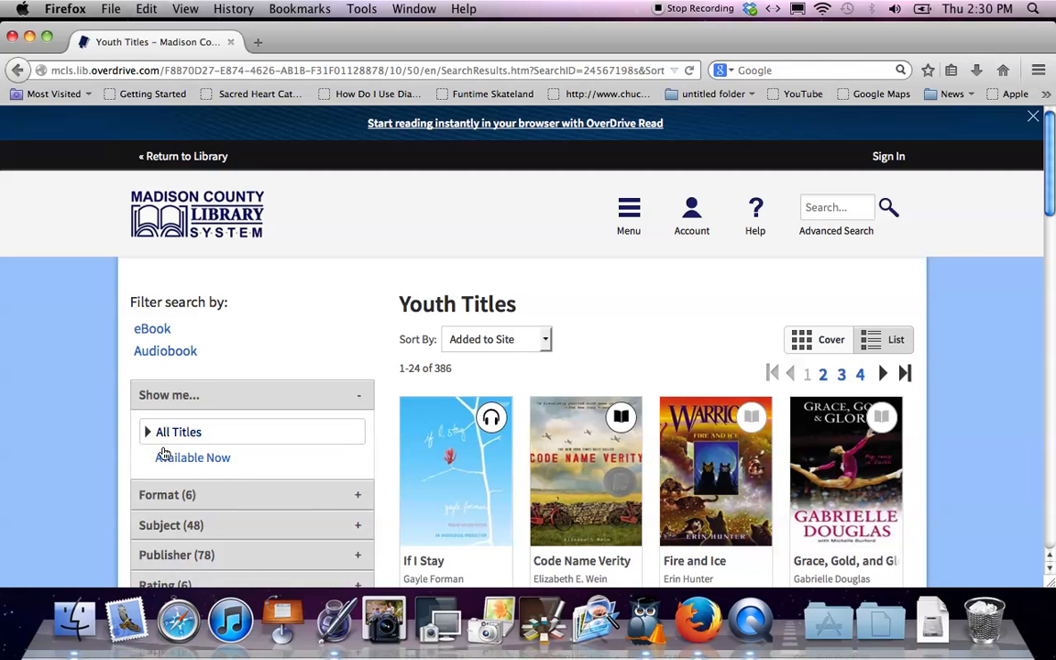
Limit the Youth Titles list to eBooks only, narrowing it to 313 titles
click(155, 330)
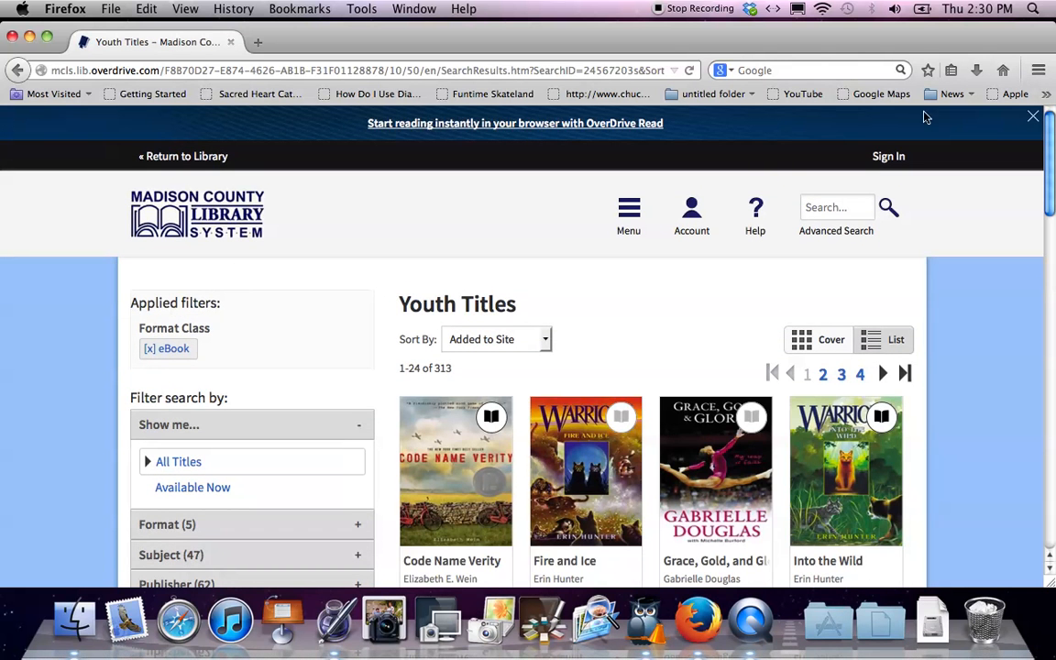
drag(1051, 153, 1053, 217)
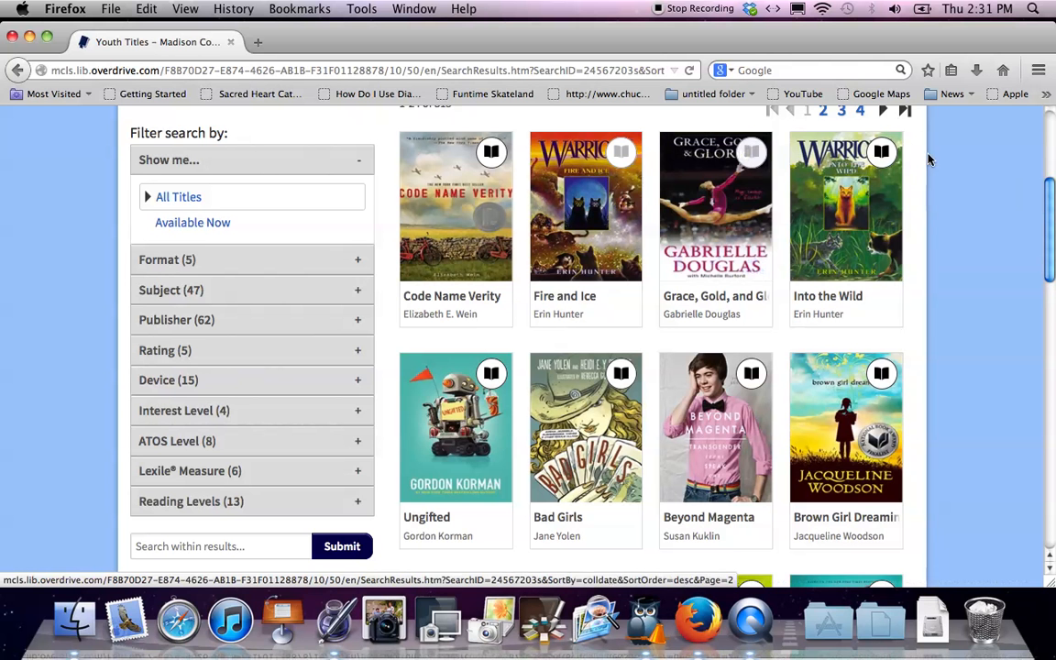
drag(1045, 232, 1028, 396)
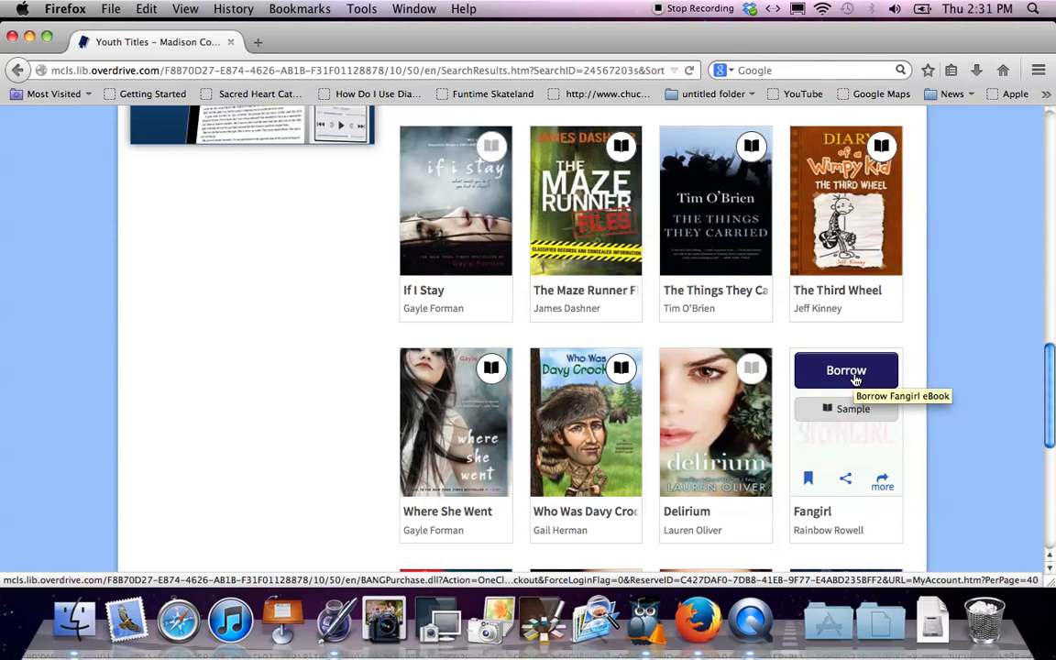
Borrow Fangirl and sign in with the library card and PIN to place it on the Bookshelf
click(854, 373)
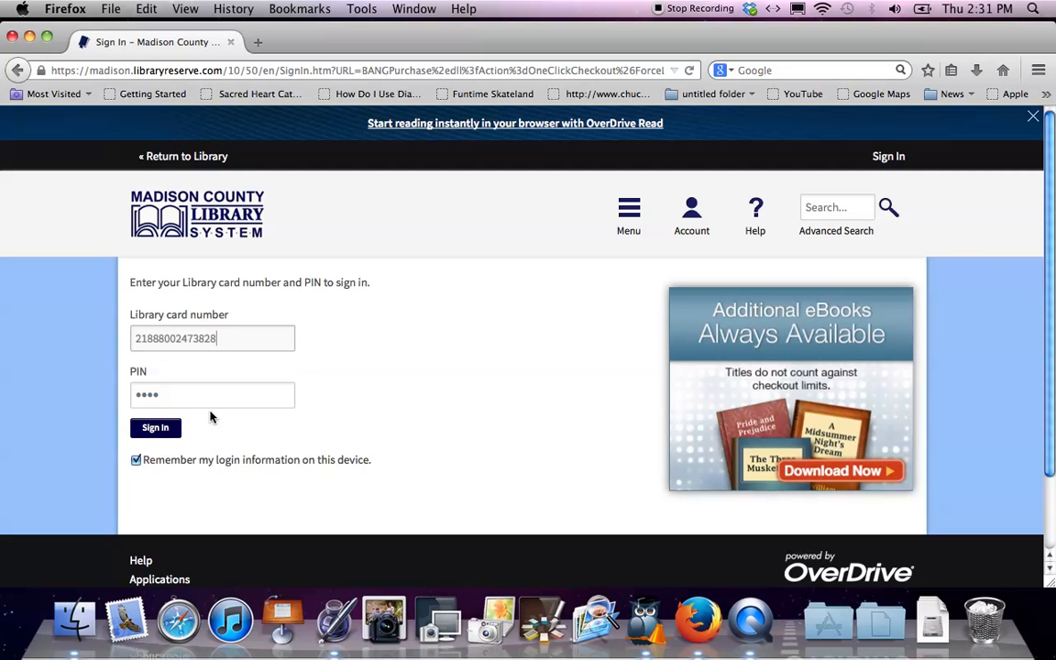
click(152, 433)
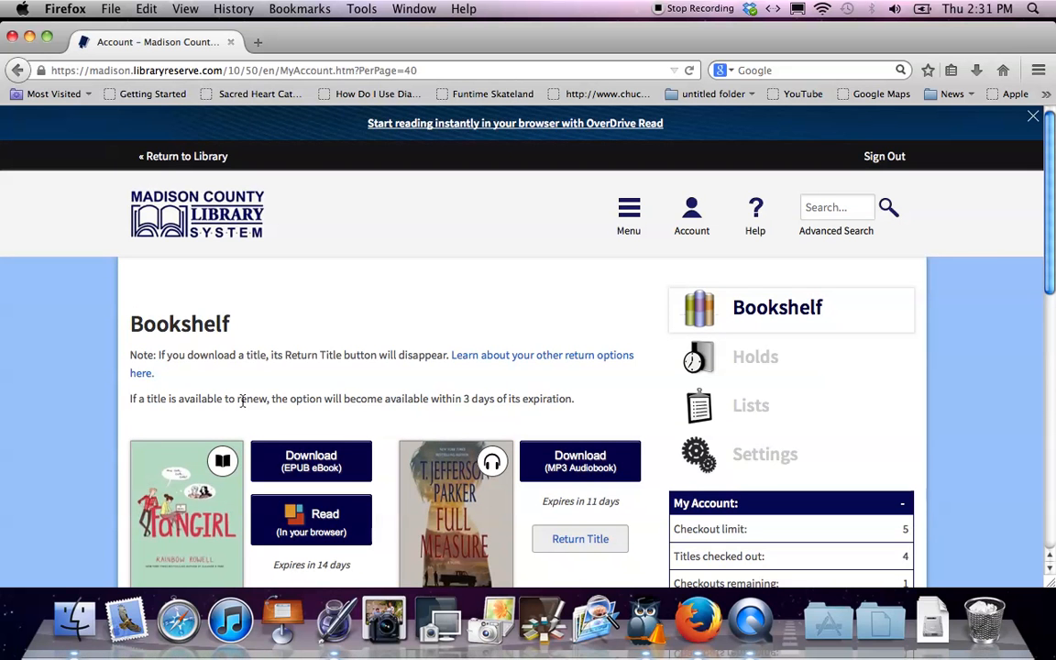
scroll(1036, 324, down, 5)
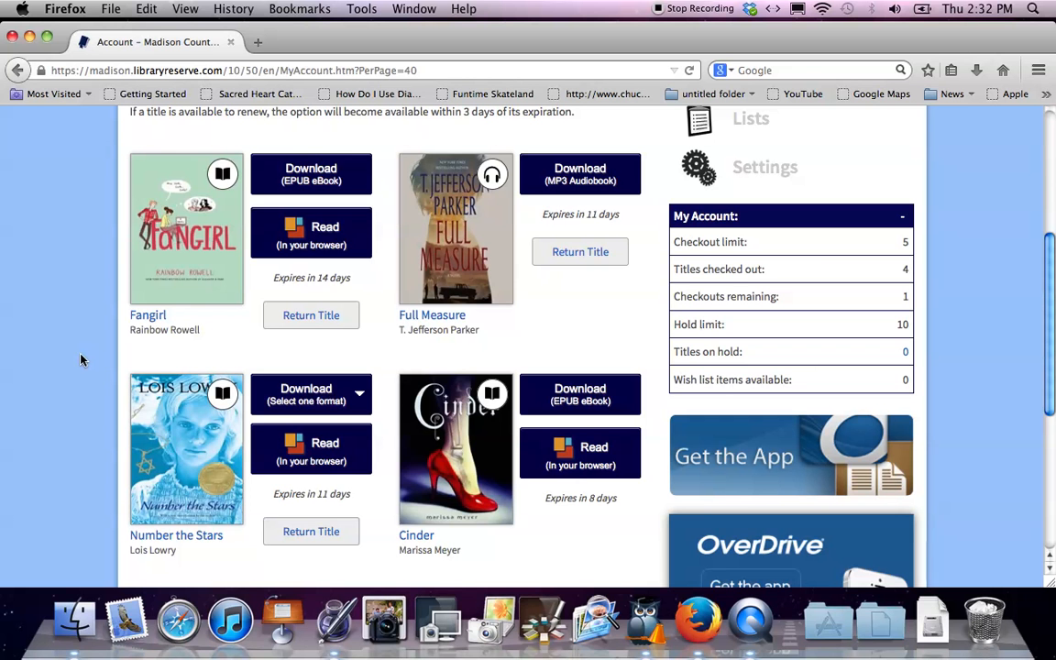
Launch Fangirl in the in-browser reader from the Bookshelf
click(315, 236)
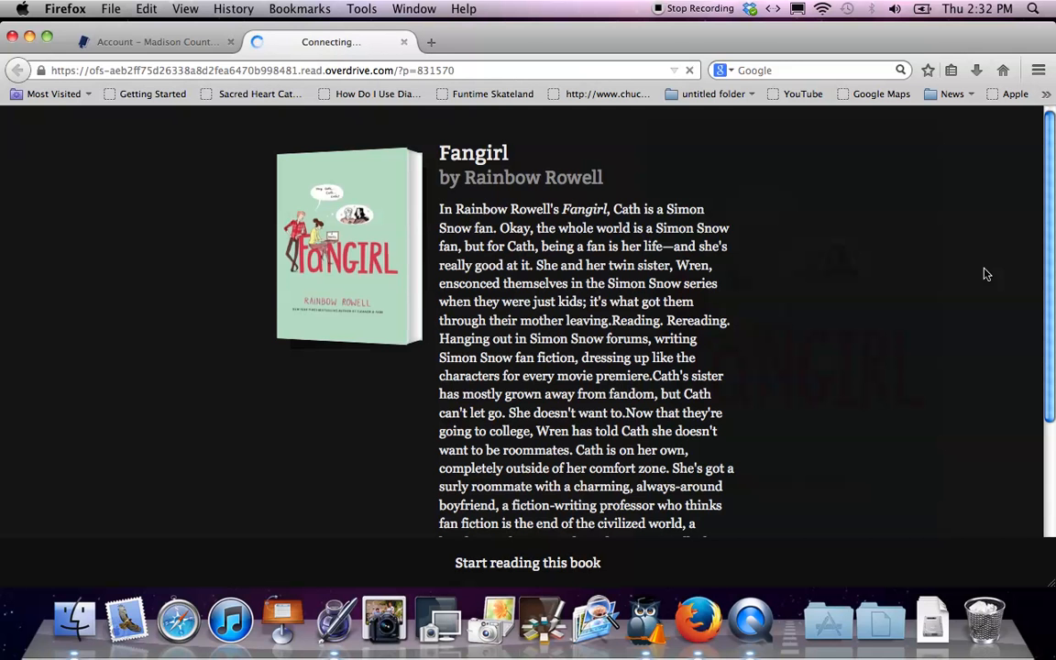
drag(1052, 258, 1032, 422)
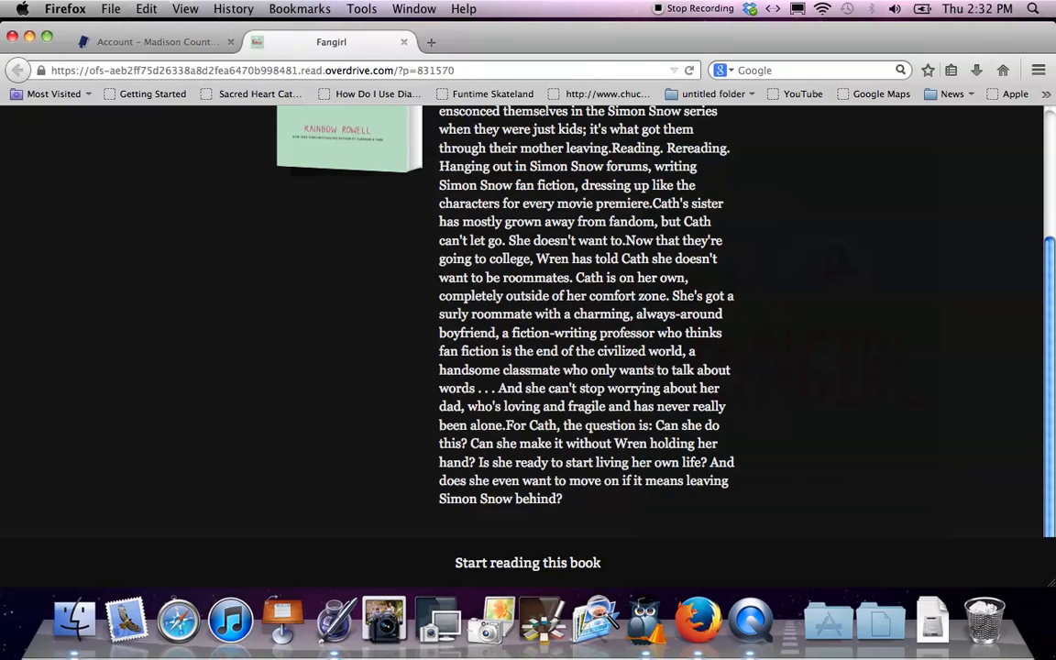
Start reading Fangirl, page through the front matter into chapter ONE, then page back to its opening
click(543, 563)
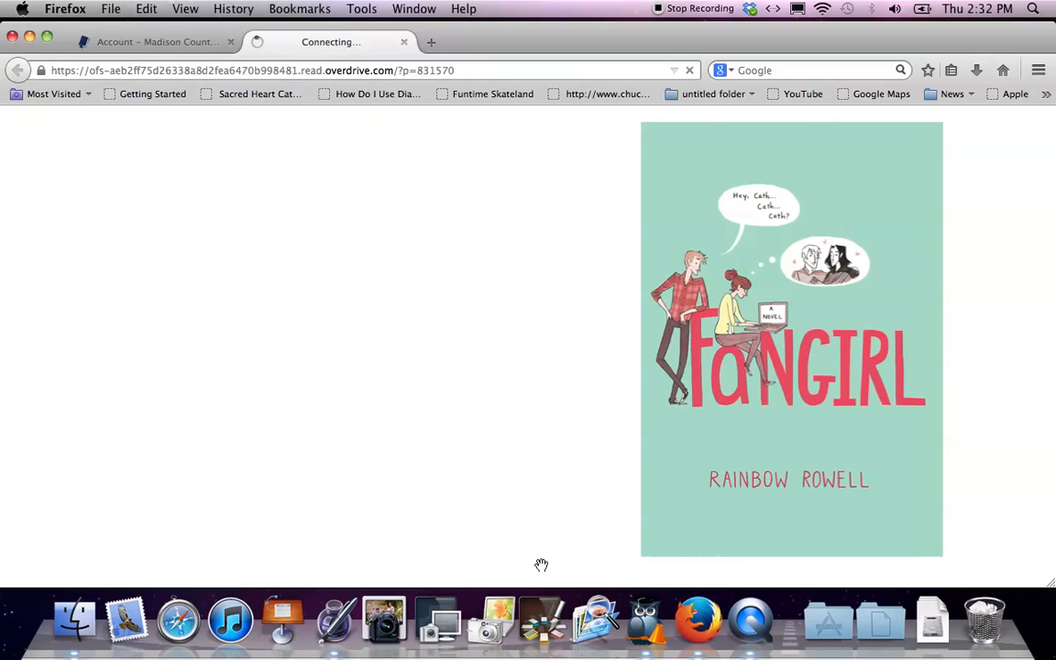
click(879, 359)
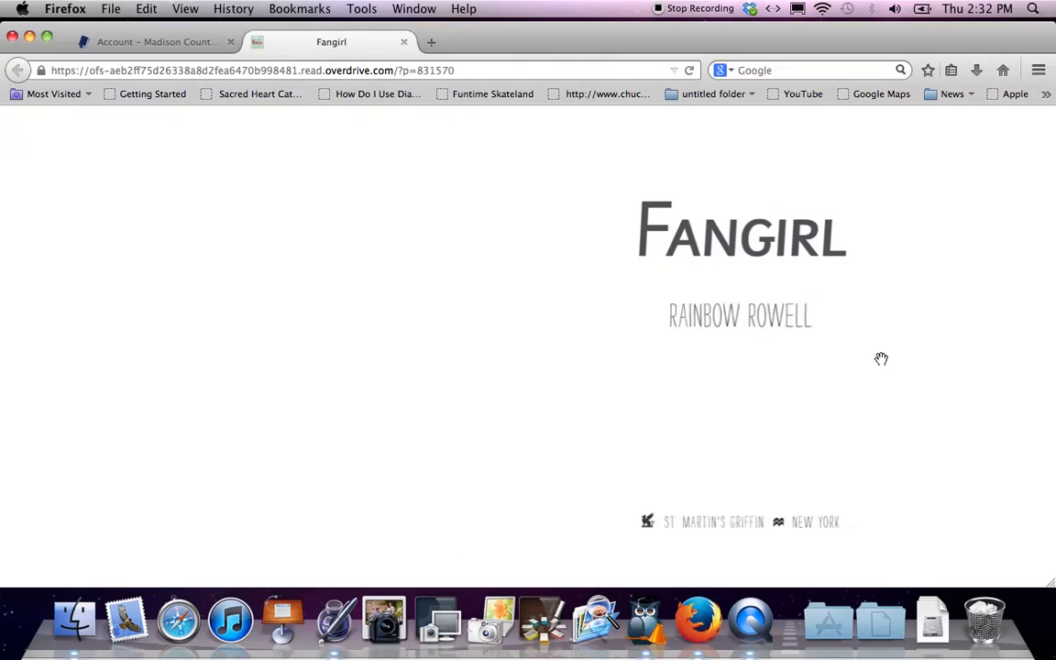
click(879, 358)
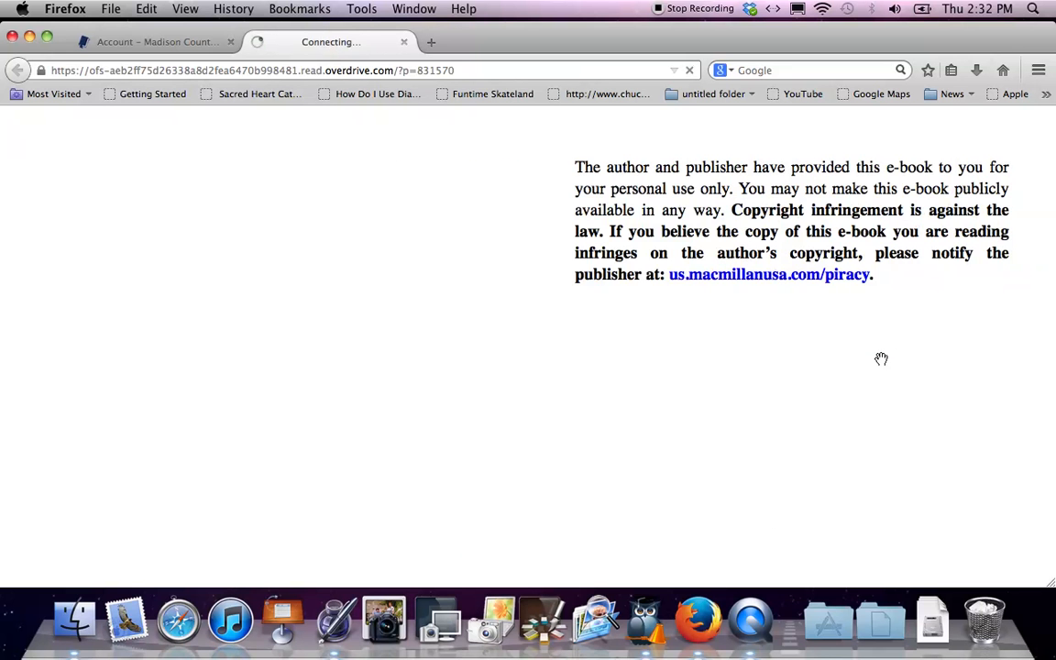
click(880, 359)
click(879, 358)
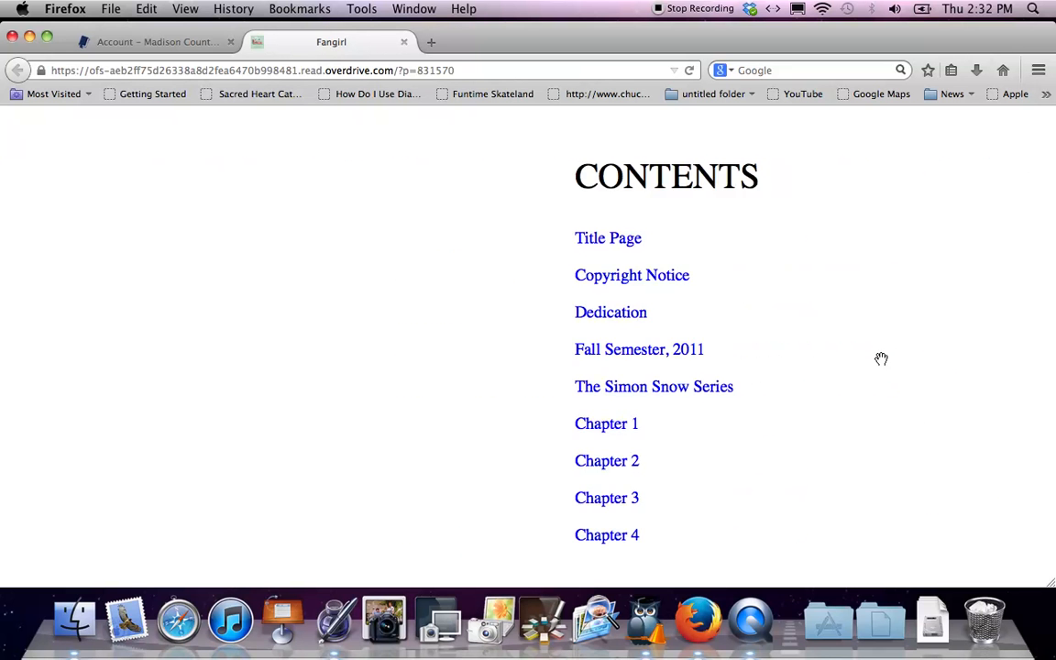
click(879, 358)
click(880, 358)
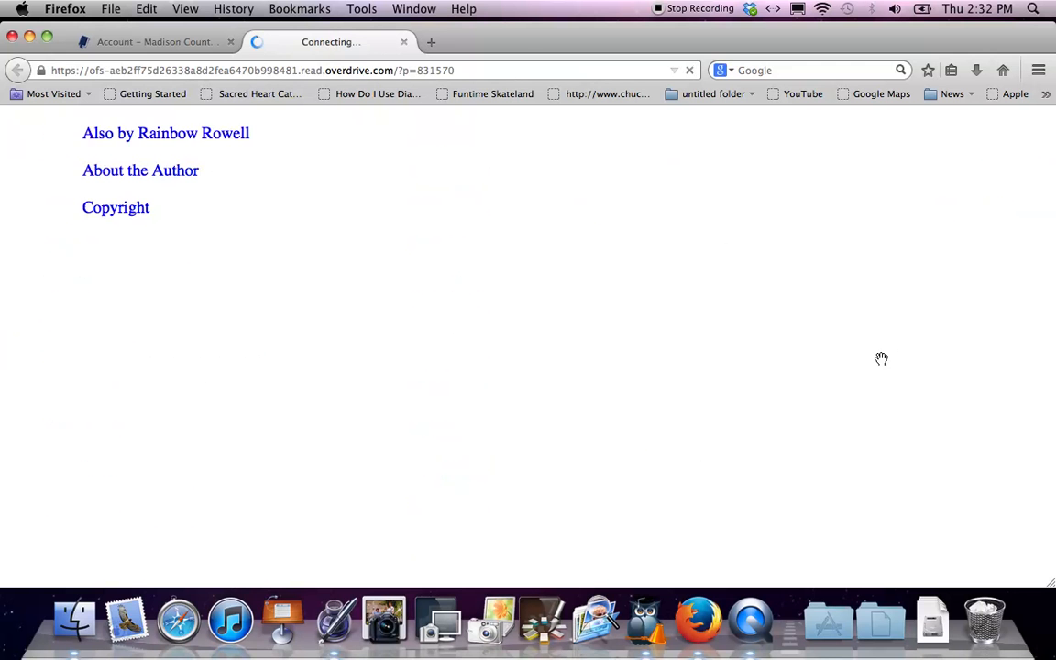
click(879, 358)
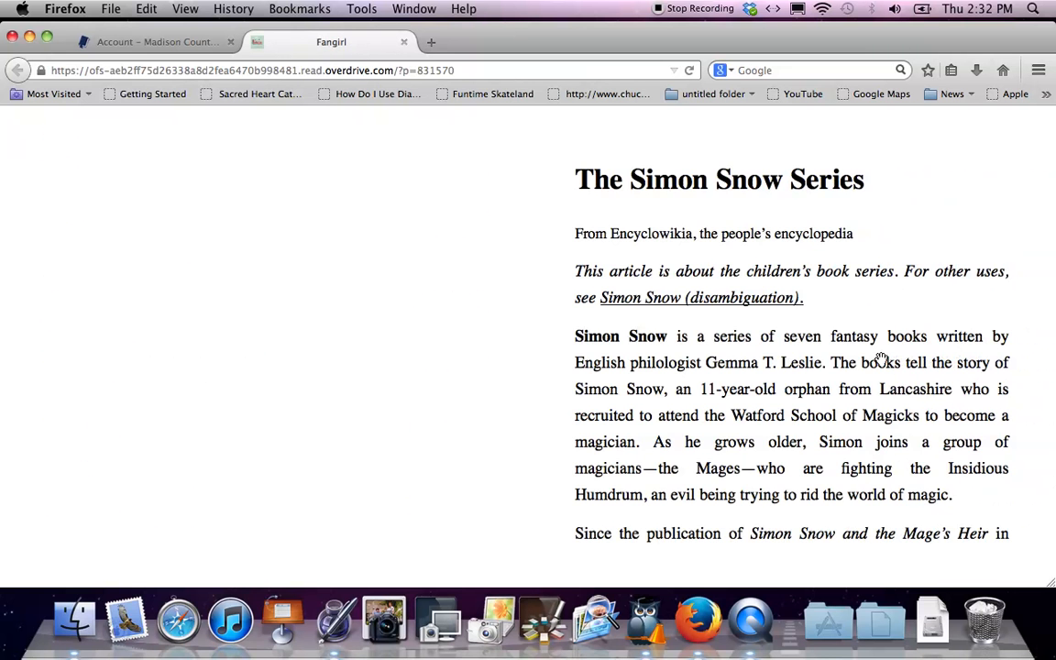
click(880, 358)
click(880, 358)
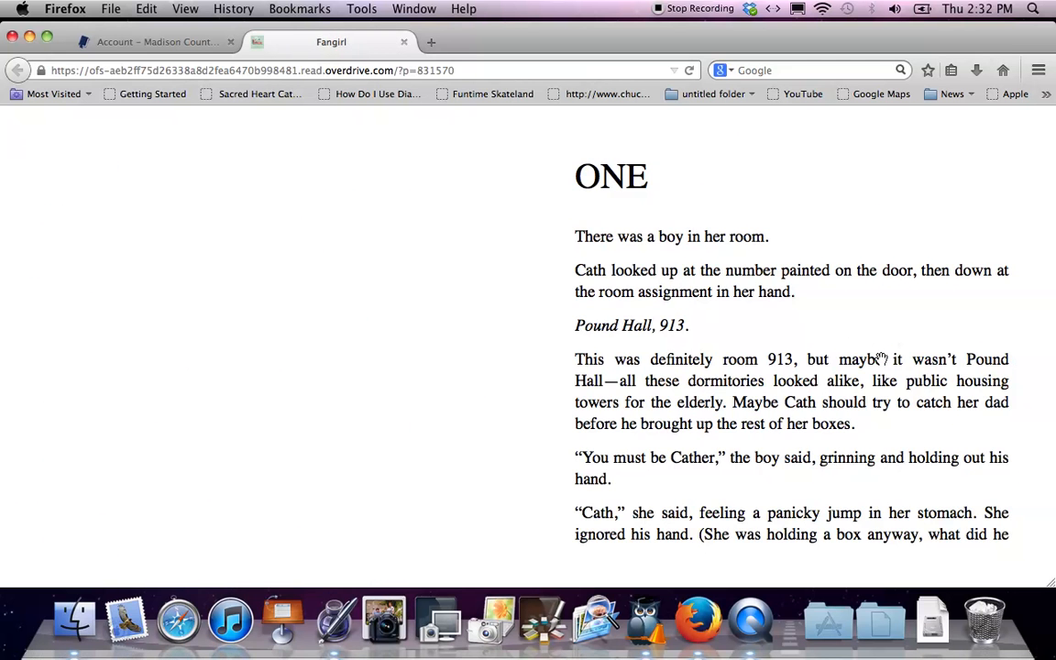
click(880, 358)
click(880, 358)
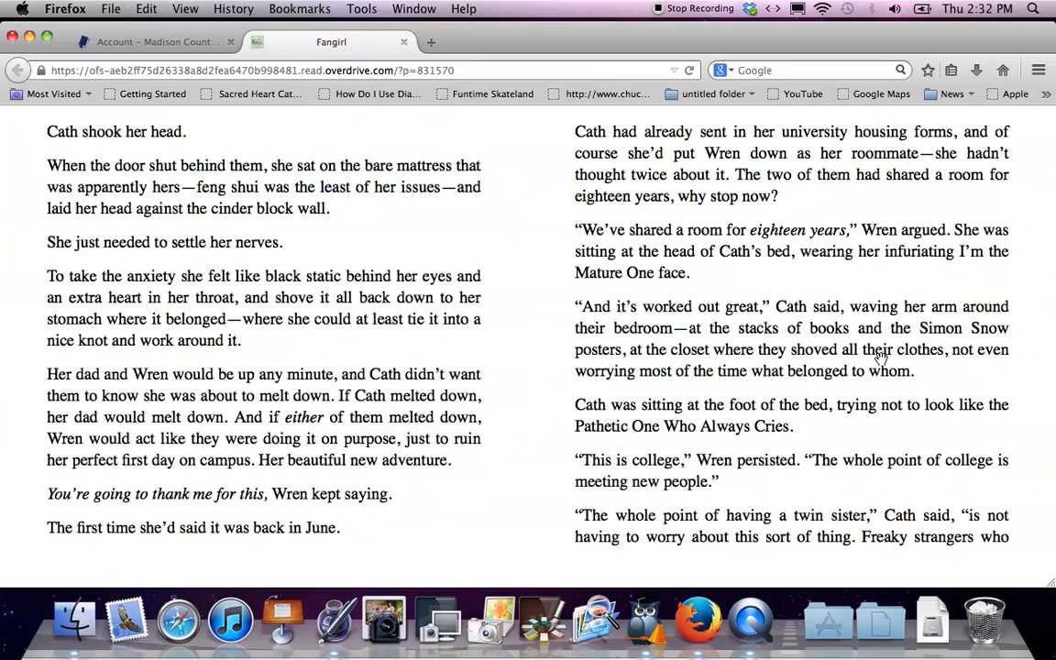
click(880, 358)
click(880, 358)
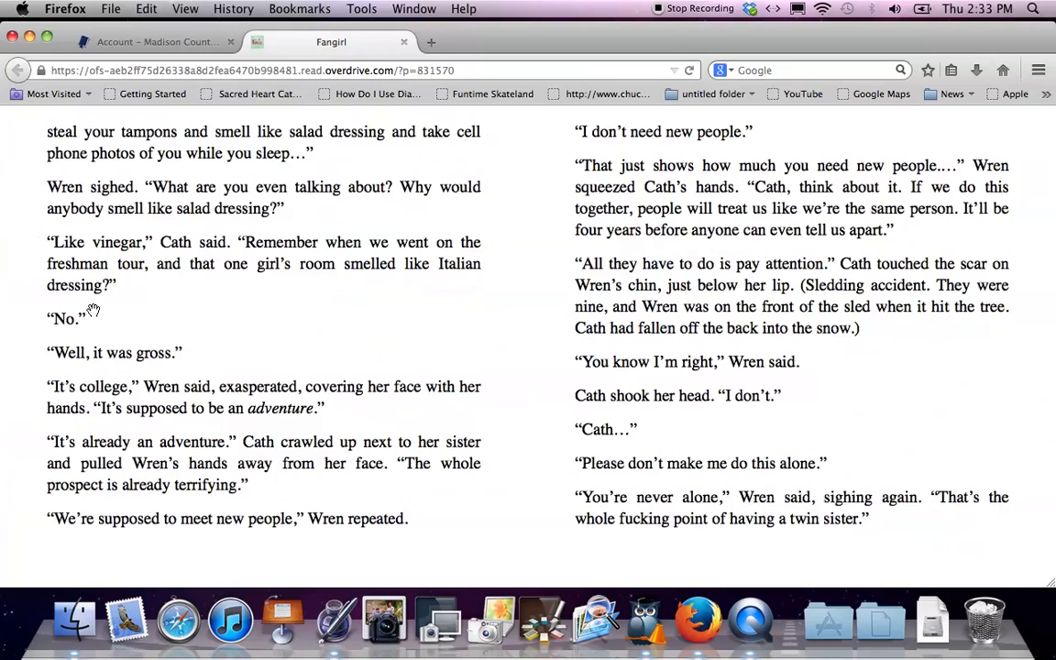
key(Left)
key(Left)
key(Left)
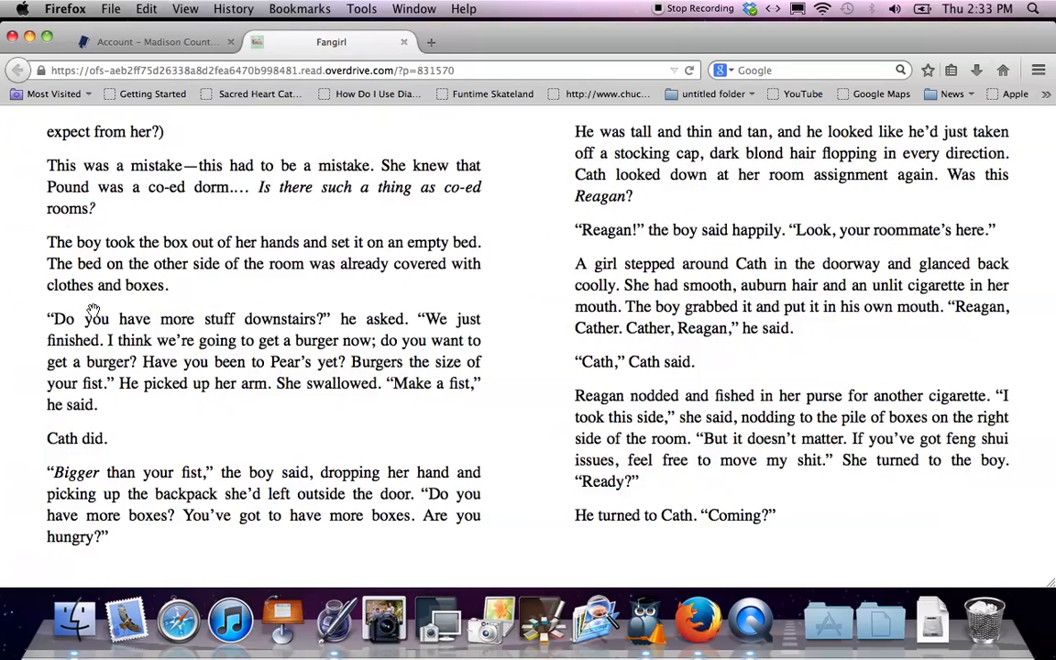
key(Left)
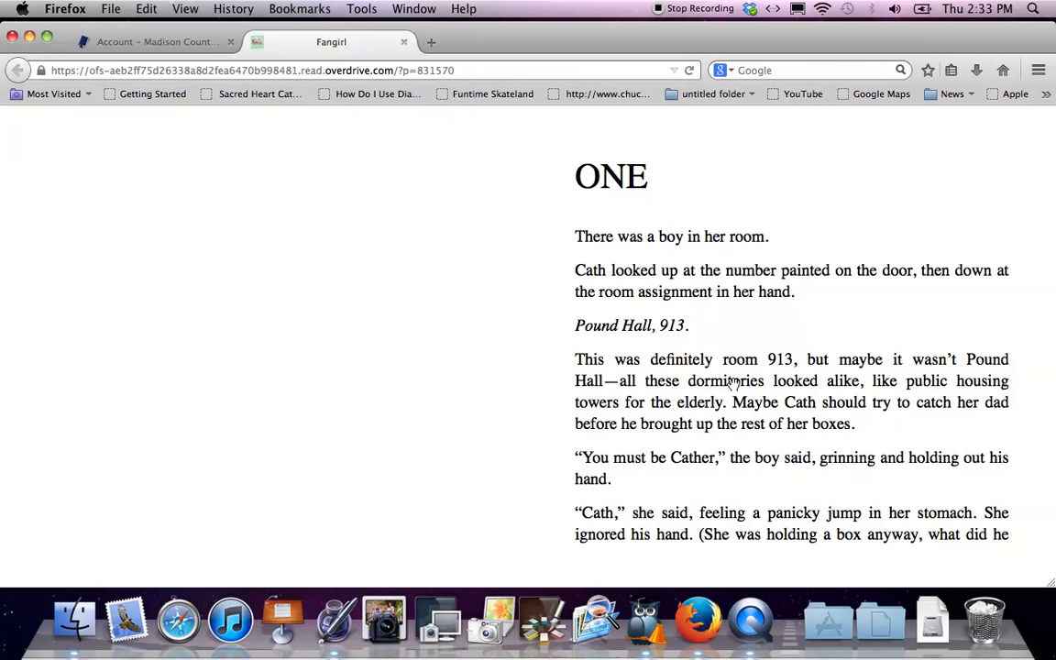
double_click(734, 385)
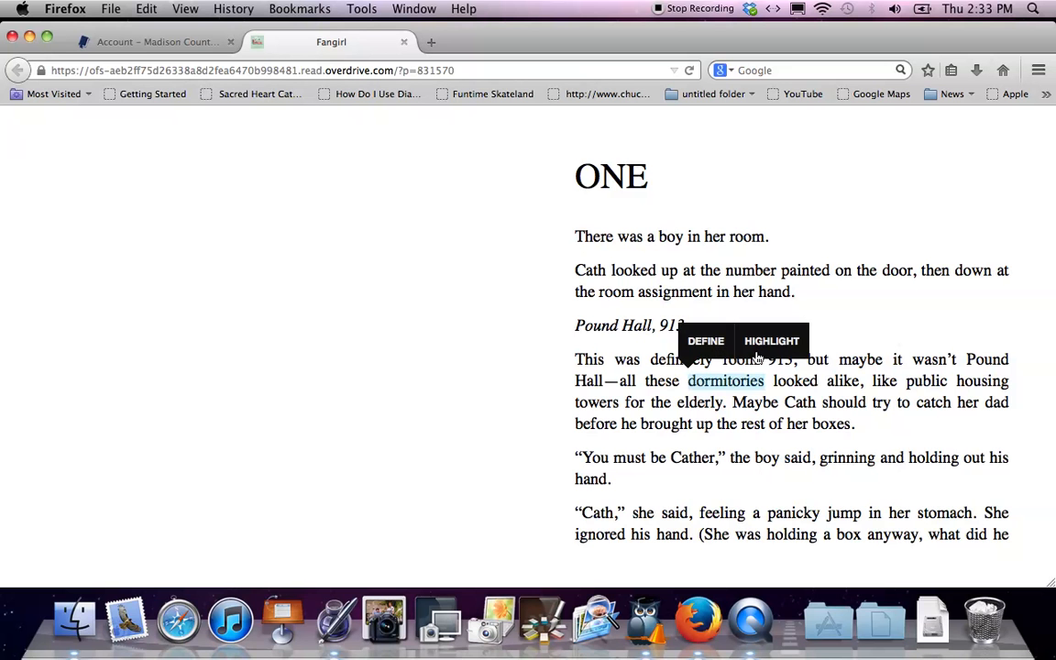
click(703, 346)
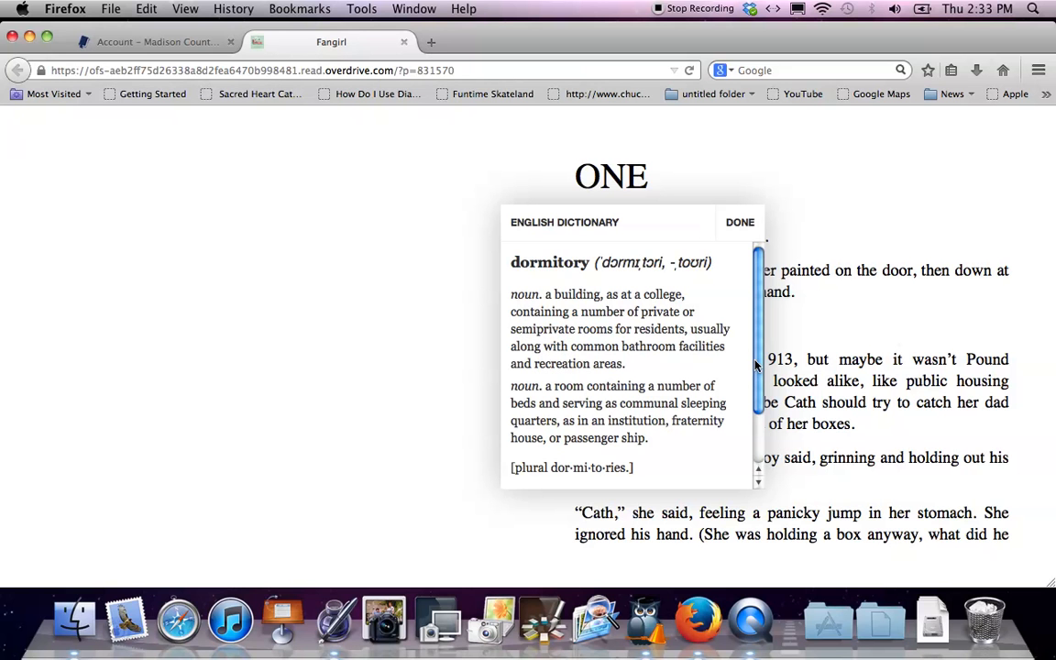
mouse_move(756, 366)
mouse_down()
mouse_move(772, 434)
mouse_move(756, 278)
mouse_up()
click(741, 222)
Highlight the word dormitories and recolour it pink, then green
double_click(737, 385)
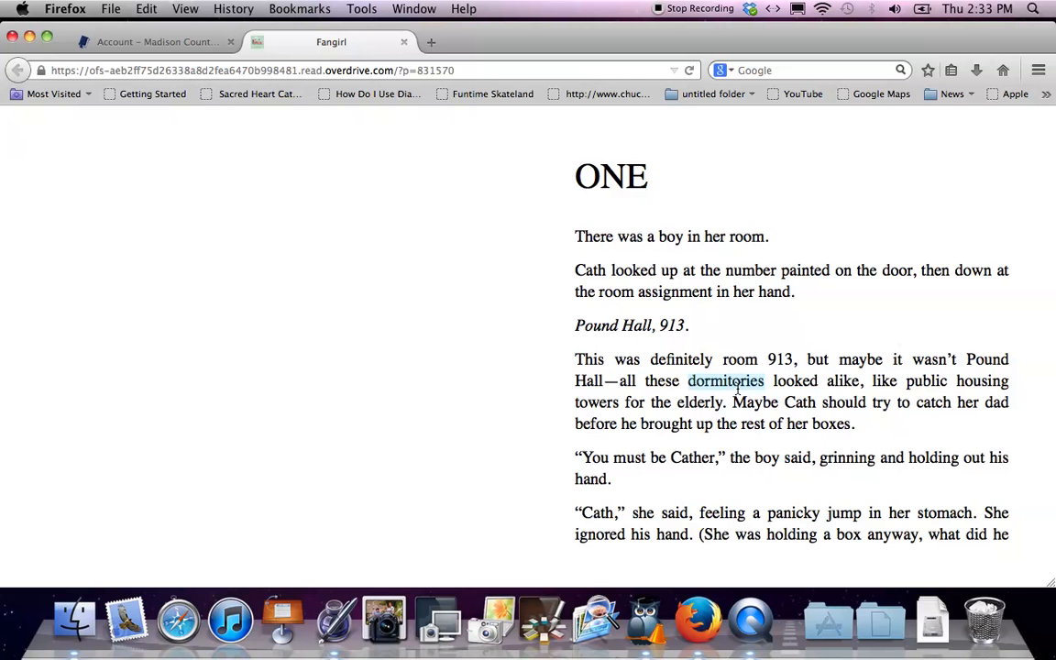
click(768, 342)
click(733, 341)
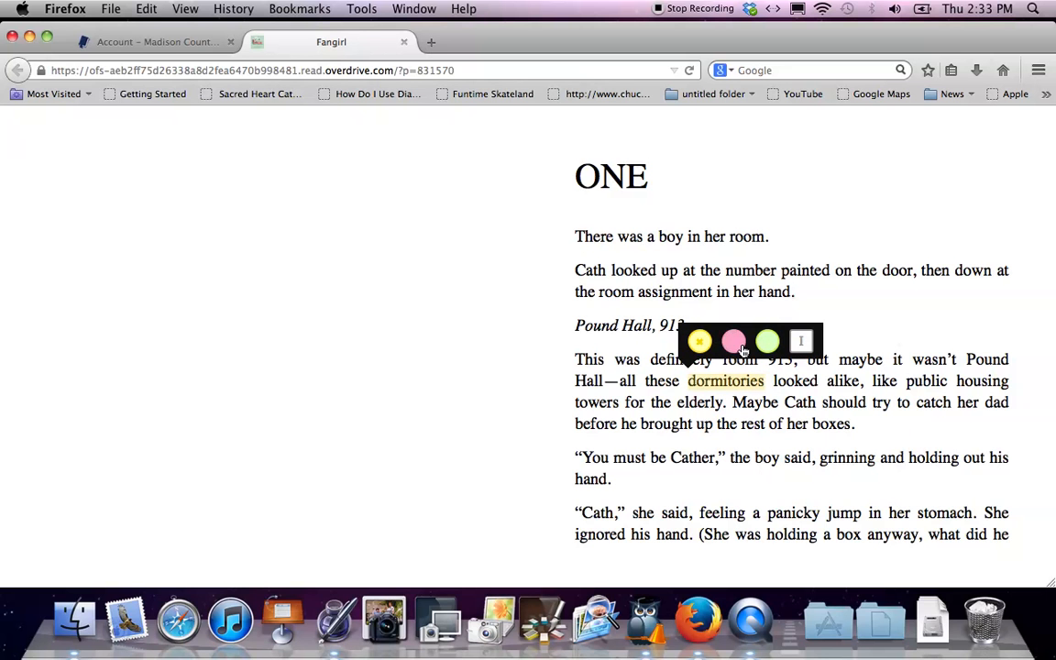
click(767, 344)
Attach the note "this is important!" to dormitories, keeping it at the delete prompt, and save it
click(803, 345)
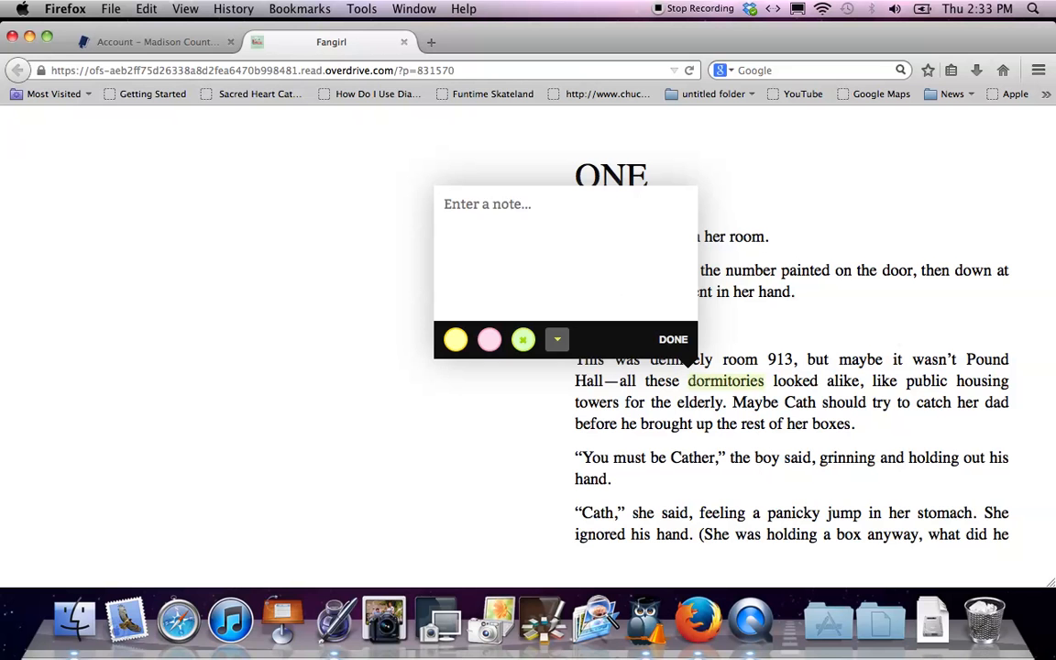
text(this is important)
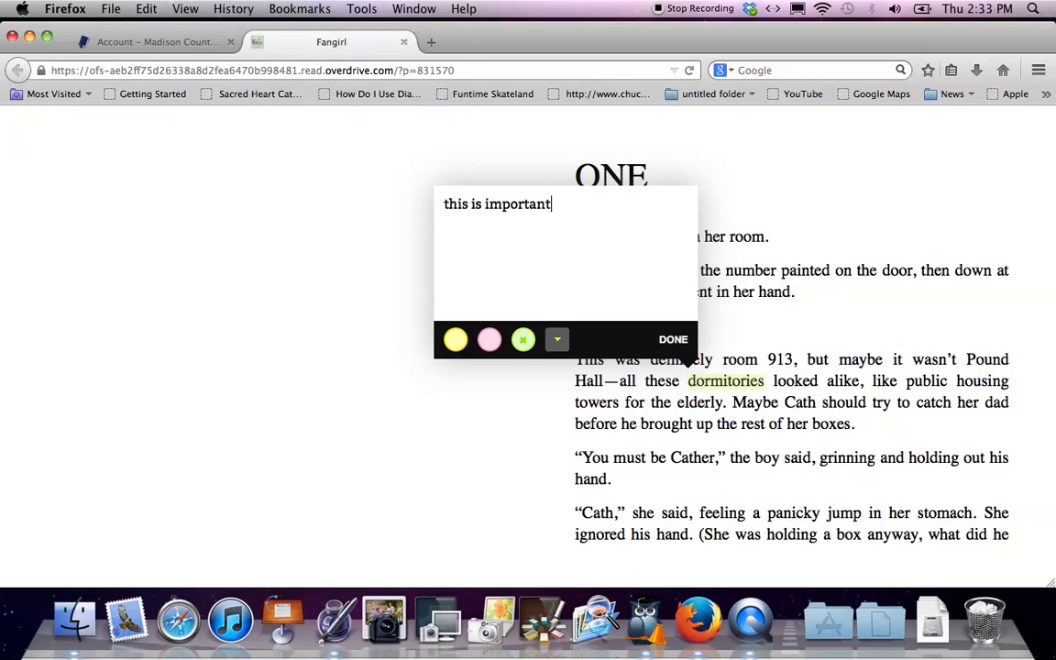
text(!)
click(556, 339)
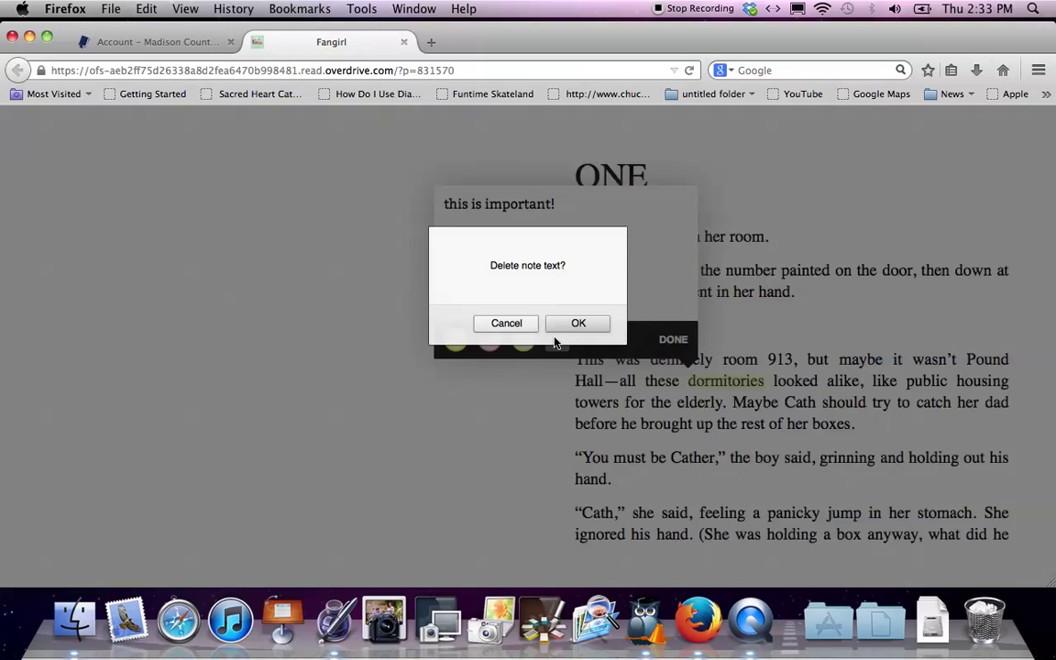
click(506, 323)
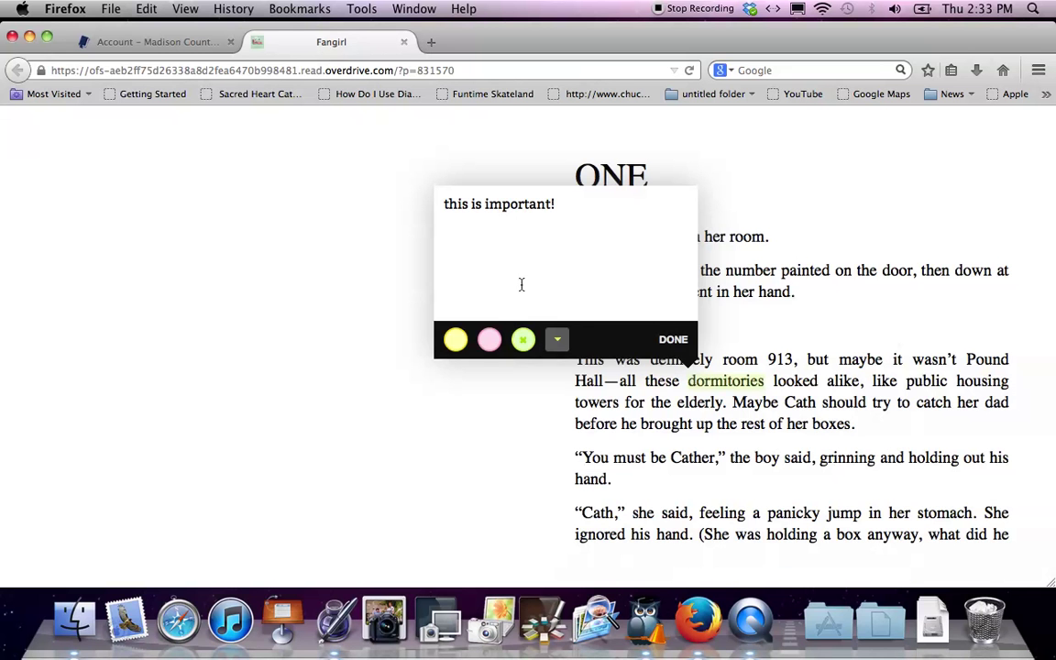
click(672, 339)
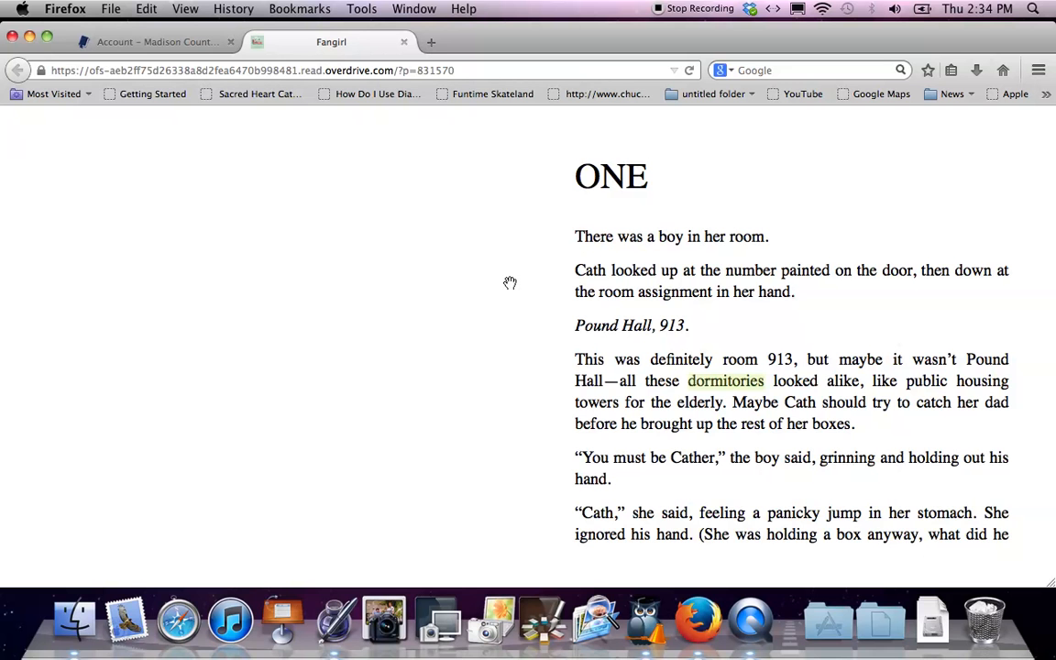
Bookmark pages 21-22, then skip ahead on the timeline to pages 157-158 in Chapter 7
click(508, 246)
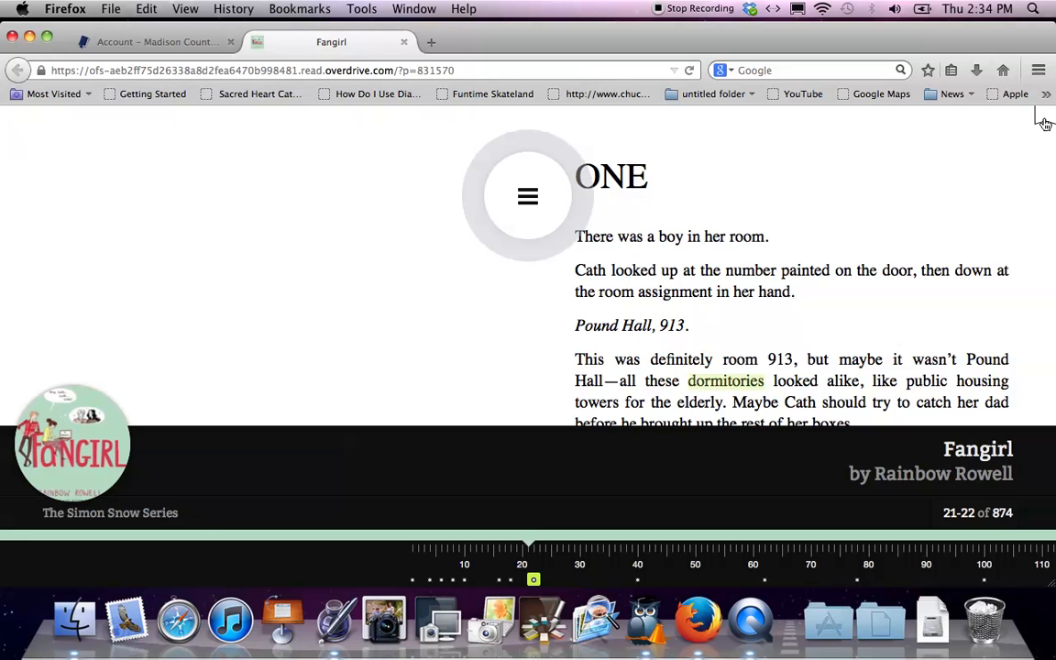
click(1043, 124)
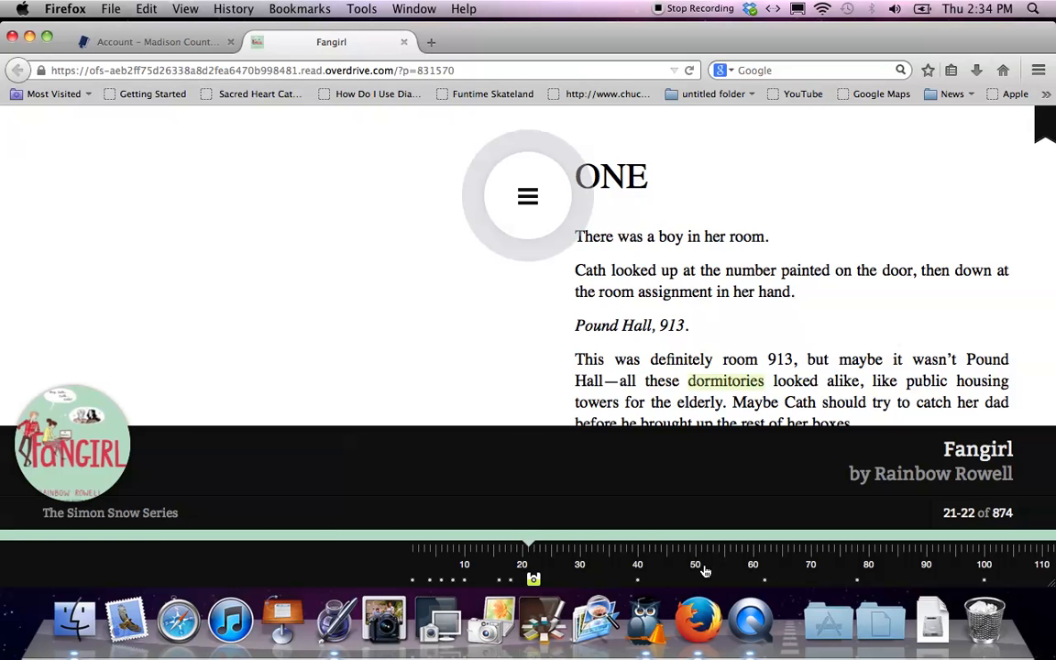
mouse_move(698, 571)
mouse_down()
mouse_move(412, 584)
mouse_move(165, 561)
mouse_move(276, 560)
mouse_move(160, 565)
mouse_move(272, 571)
mouse_up()
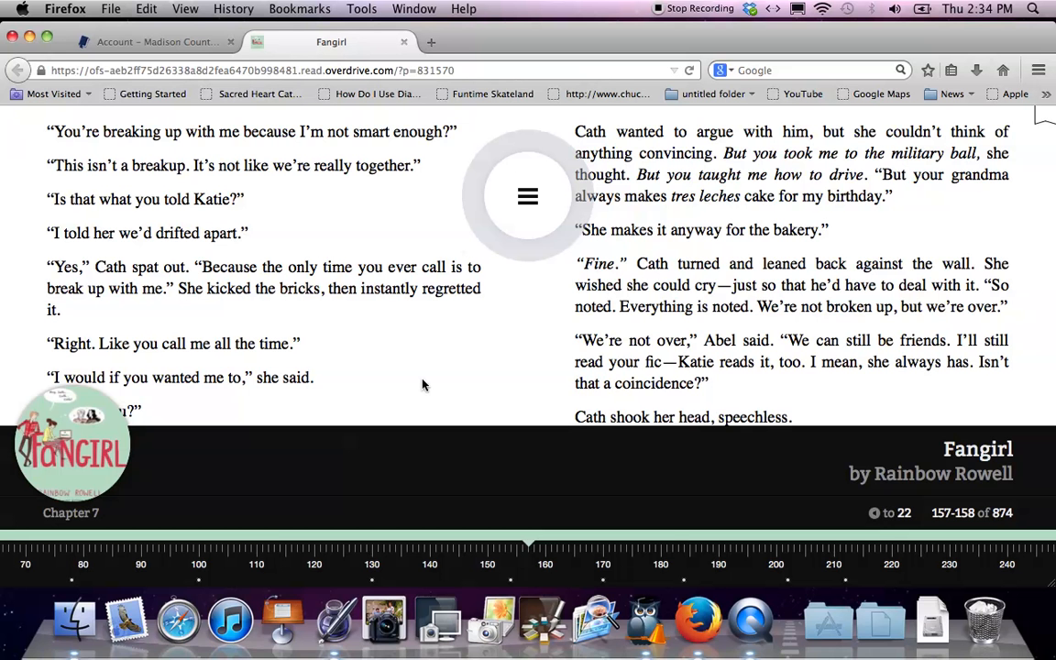
Turn forward to the opening of chapter EIGHT and bookmark pages 169-170
click(423, 379)
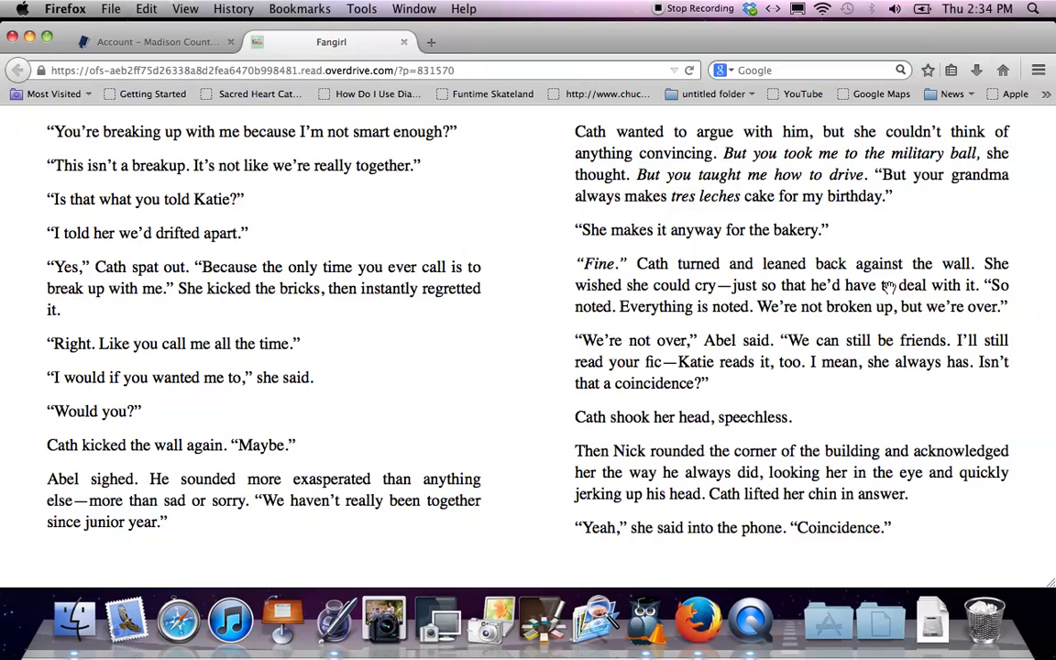
key(Right)
key(Right)
key(Right)
key(Right)
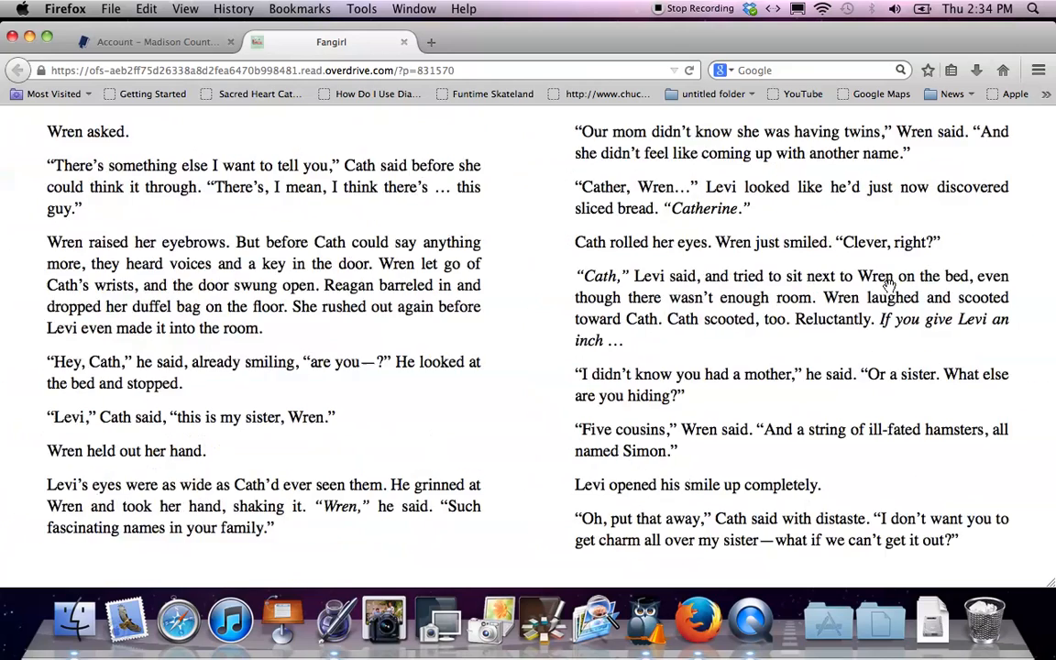
key(Right)
key(Right)
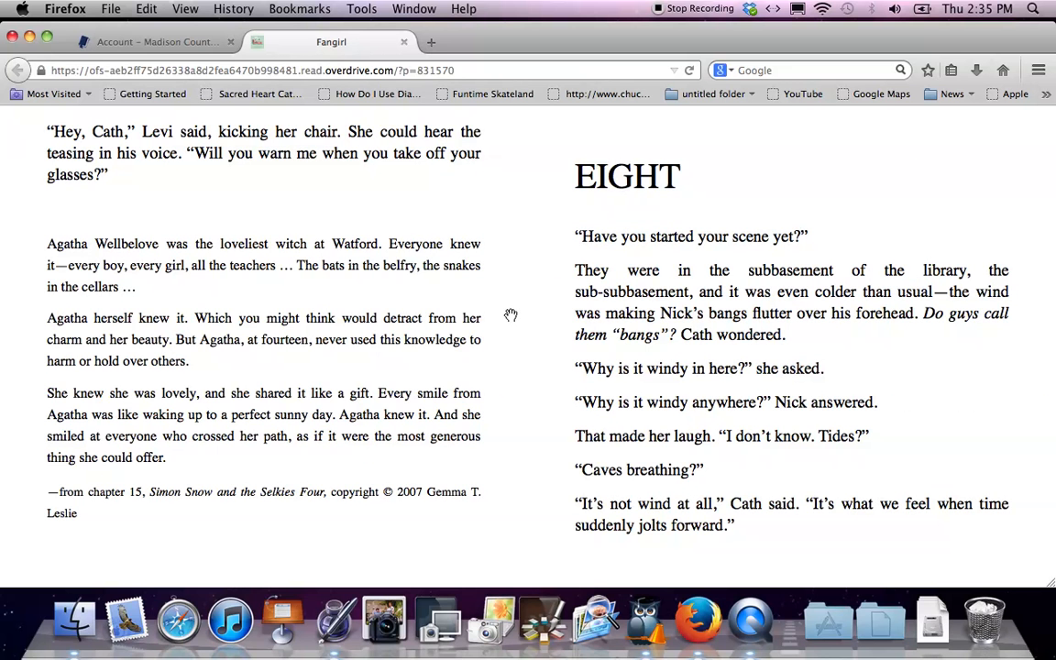
click(472, 262)
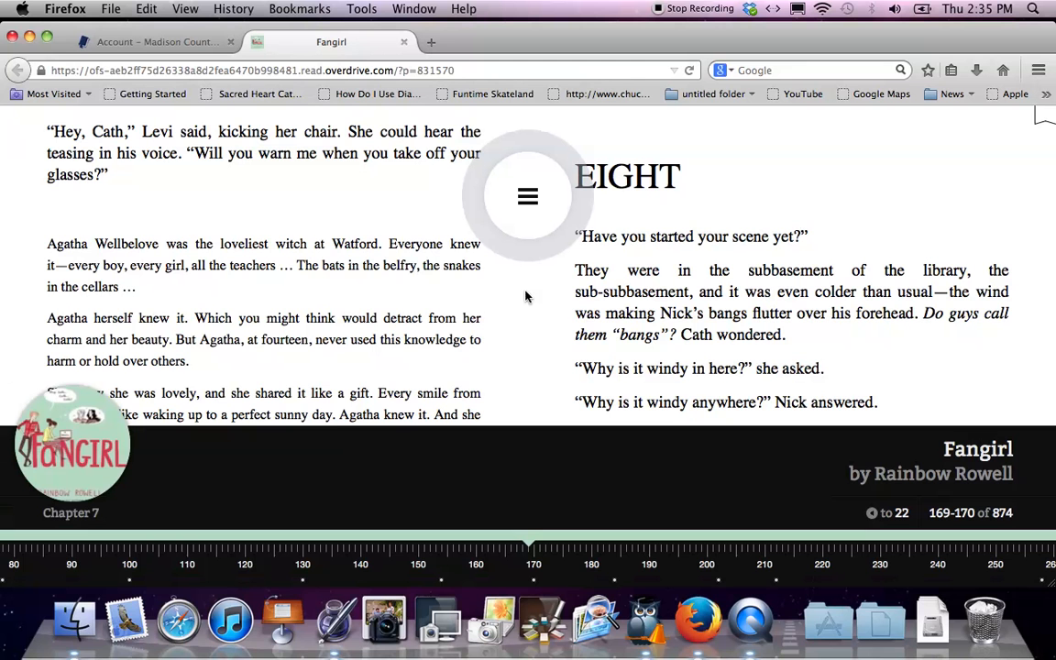
click(1048, 120)
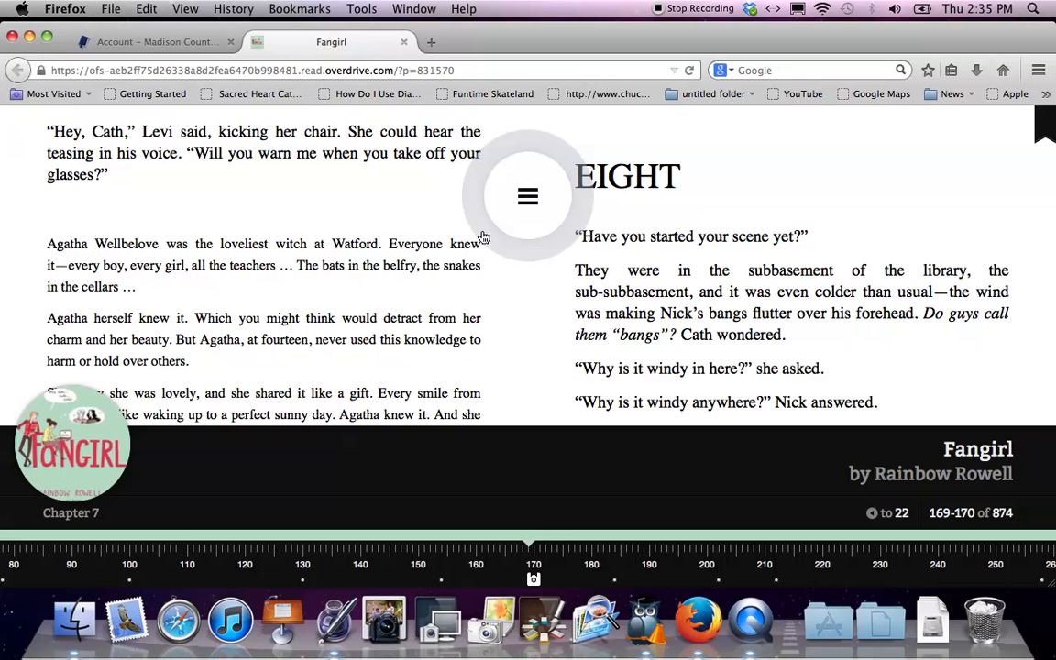
Bring up the reader menu with book search, chapters list and readability settings
click(529, 199)
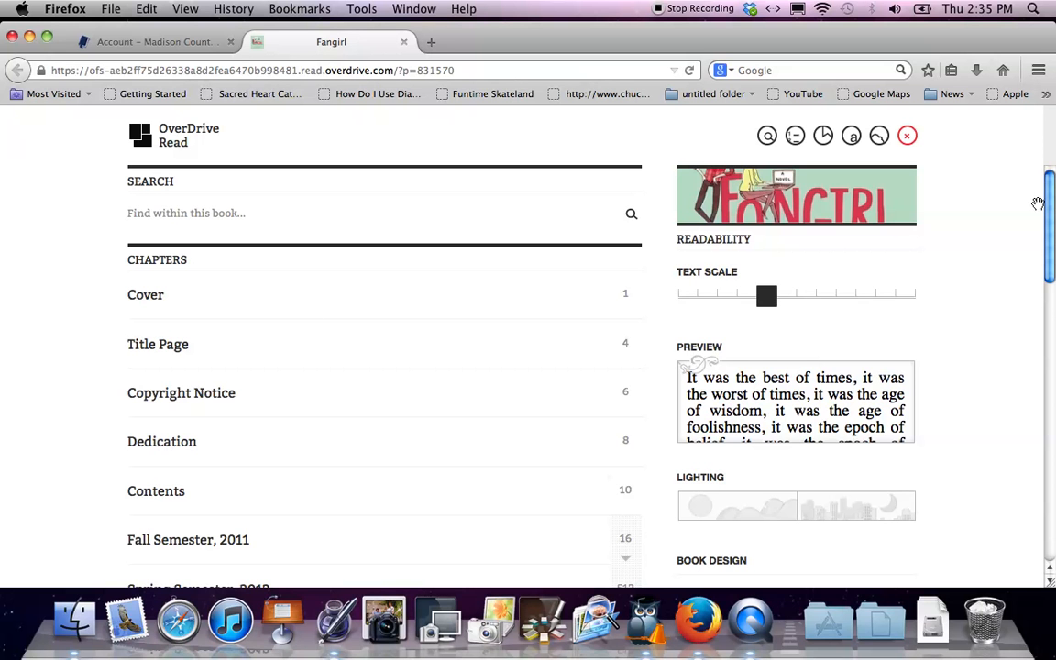
mouse_move(1040, 204)
mouse_down()
mouse_move(1034, 325)
mouse_move(1044, 229)
mouse_move(1028, 315)
mouse_up()
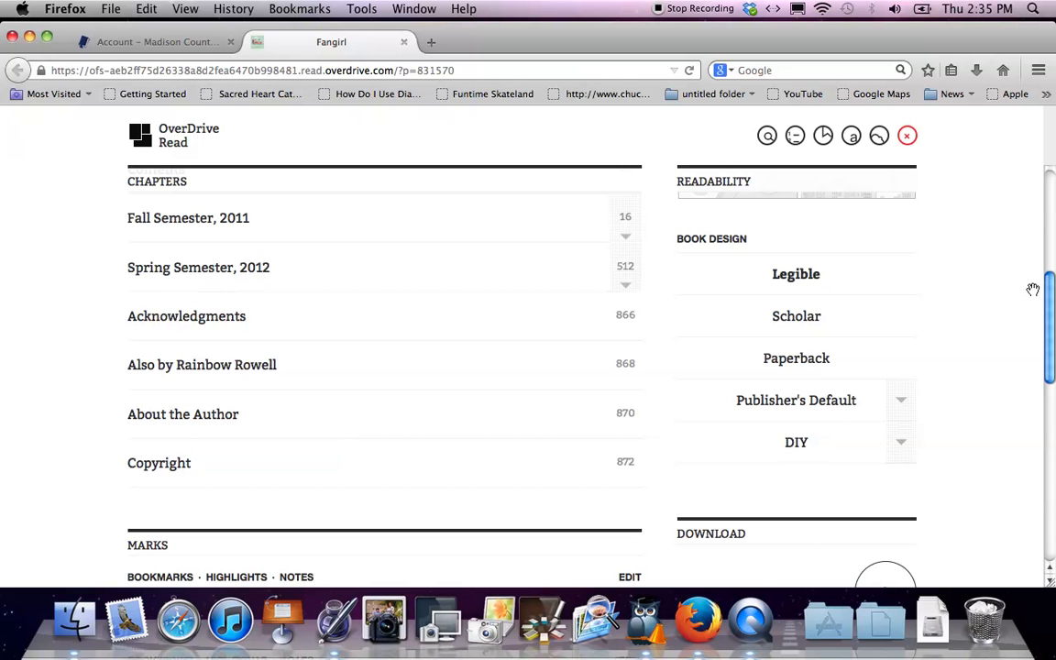
drag(1052, 298, 1035, 195)
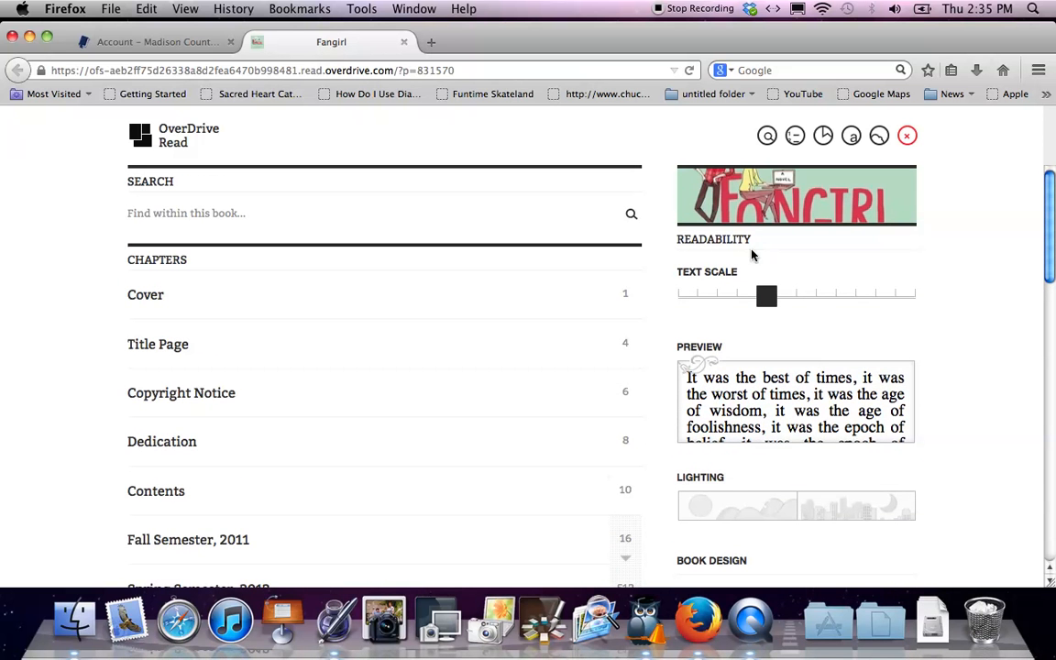
Reduce the text size slightly and compare night lighting before keeping day lighting
mouse_move(767, 297)
mouse_down()
mouse_move(886, 304)
mouse_move(711, 302)
mouse_up()
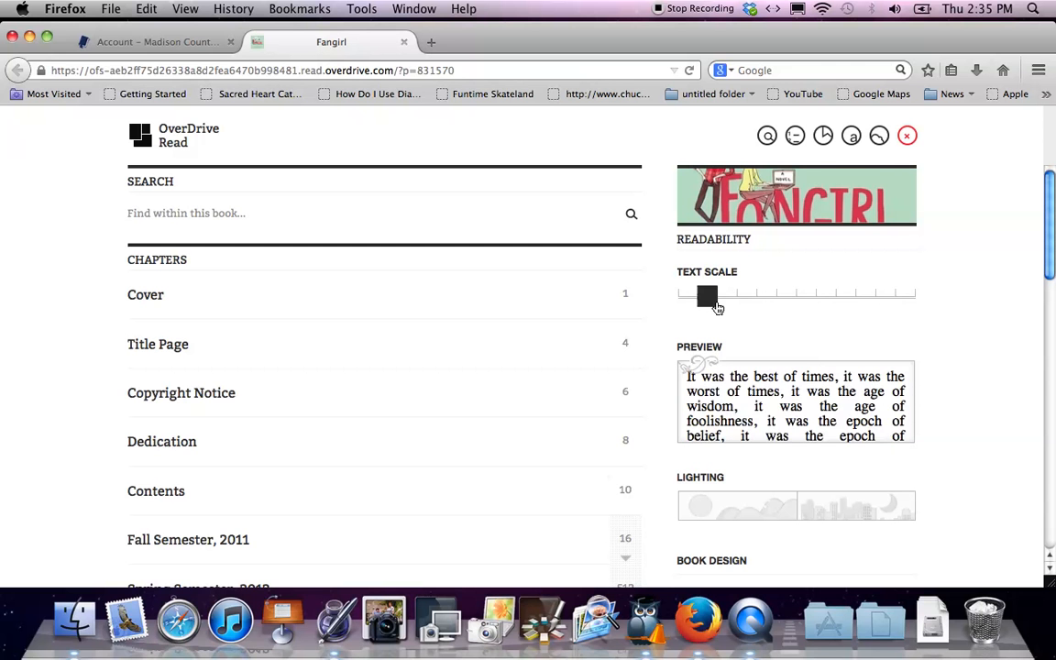
drag(1045, 274, 1049, 323)
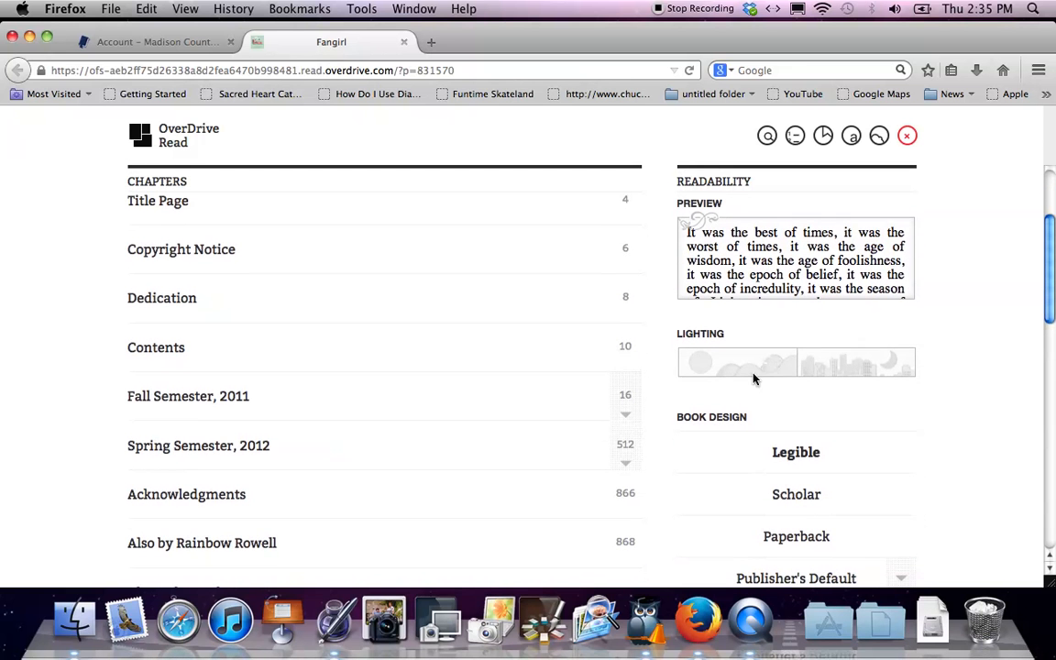
click(753, 366)
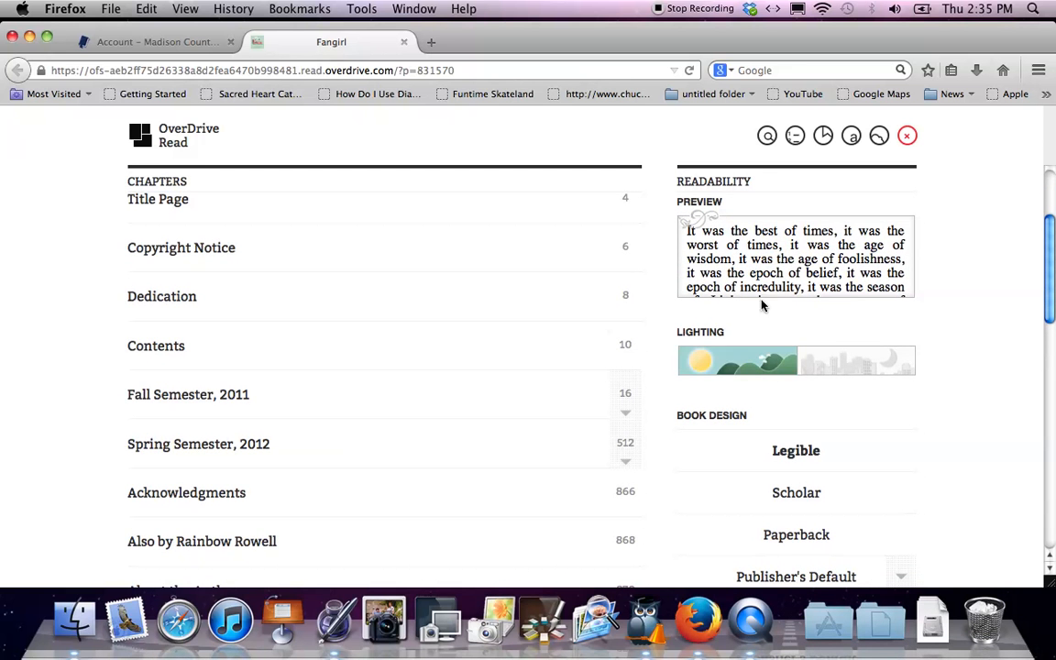
click(843, 361)
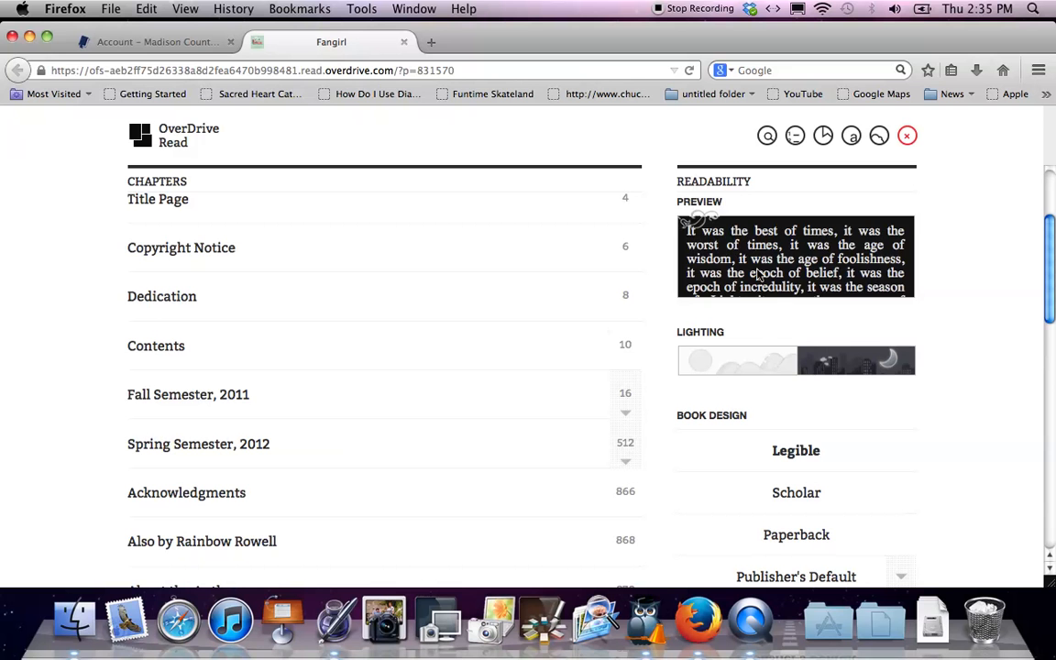
click(757, 363)
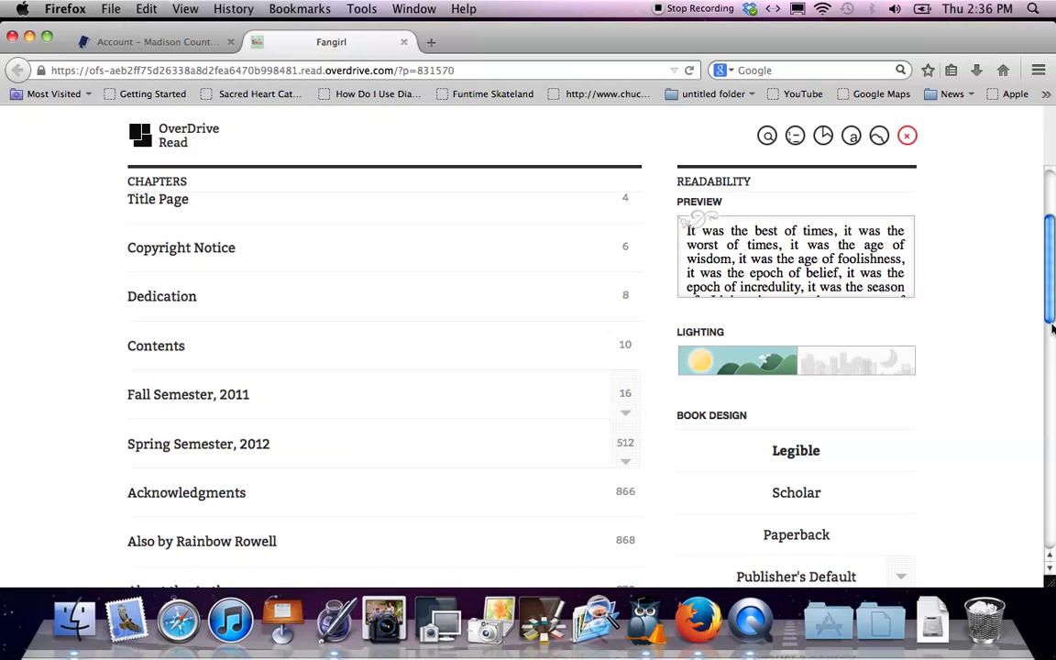
drag(1050, 323, 1050, 334)
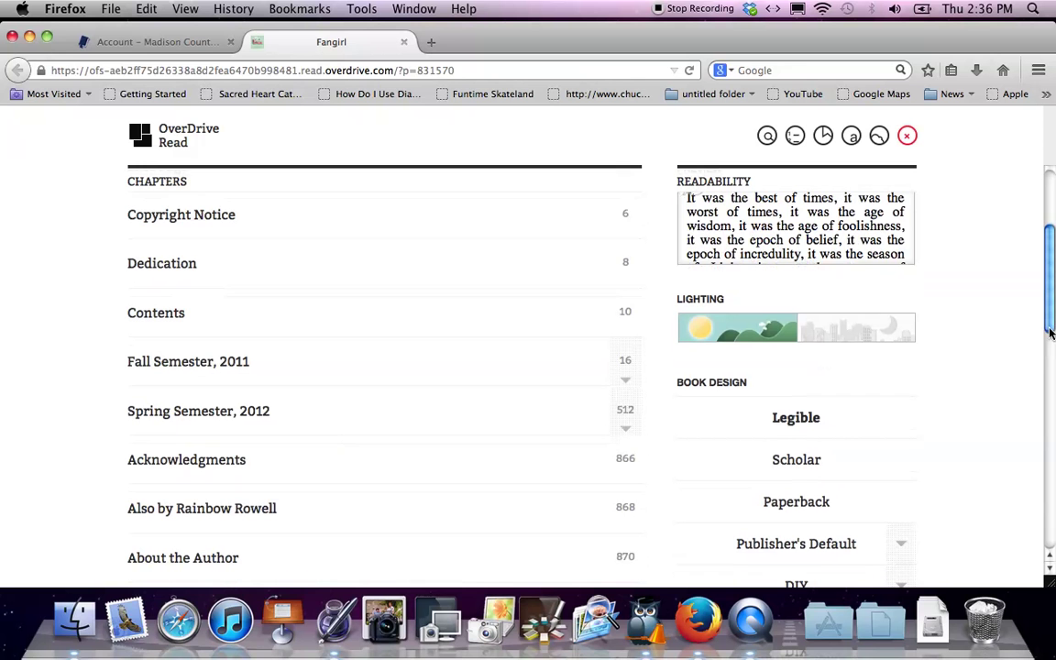
Try the Scholar, Paperback and Publisher's Default designs, then settle on Legible
click(813, 460)
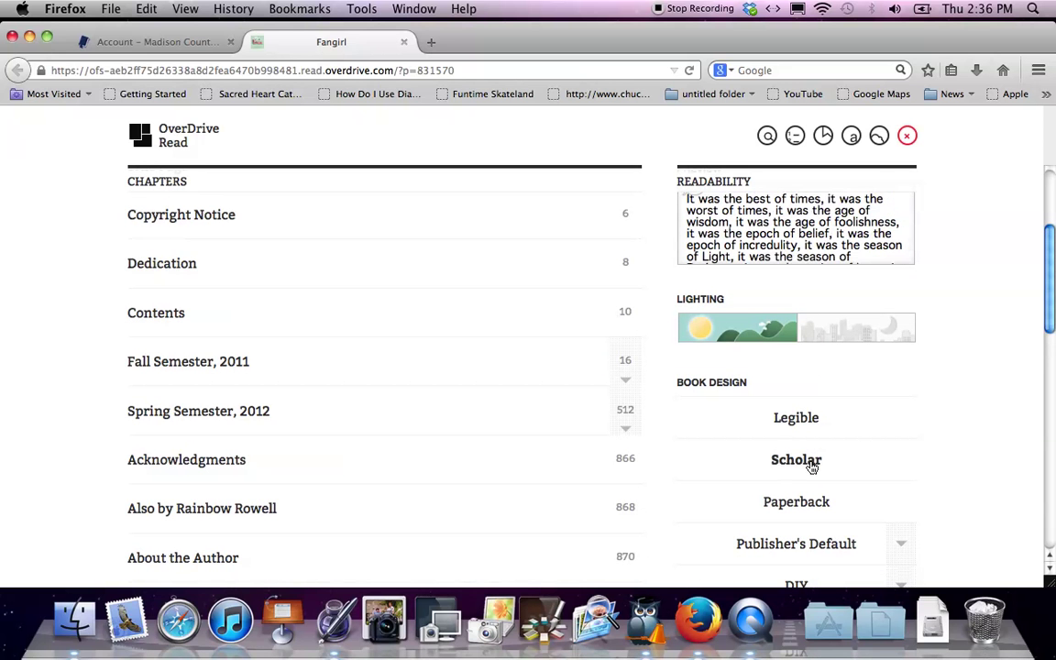
click(805, 509)
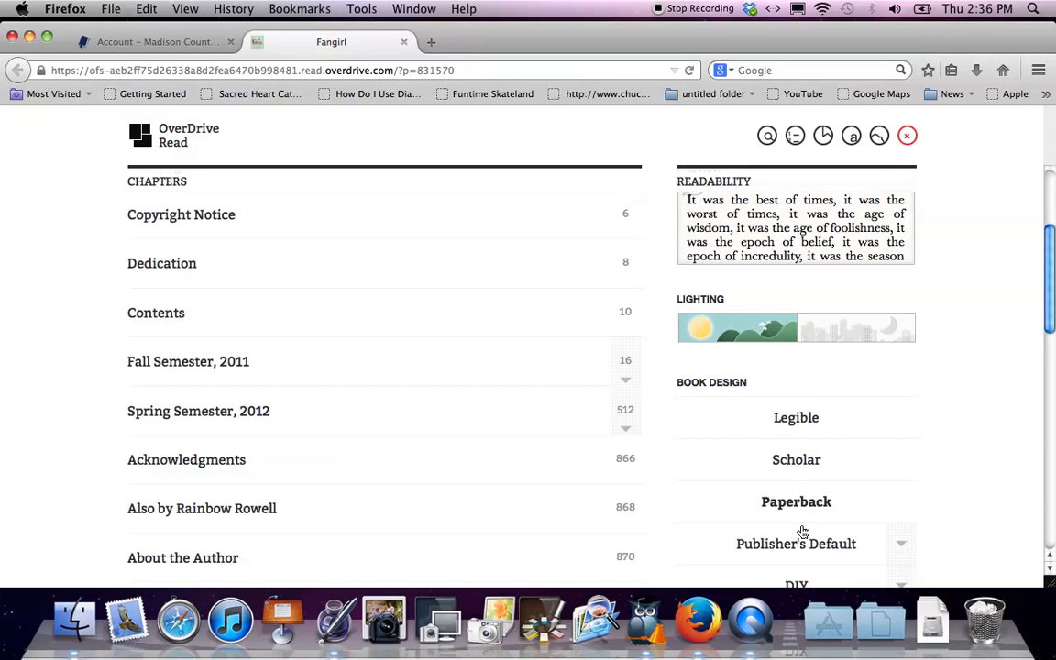
click(801, 544)
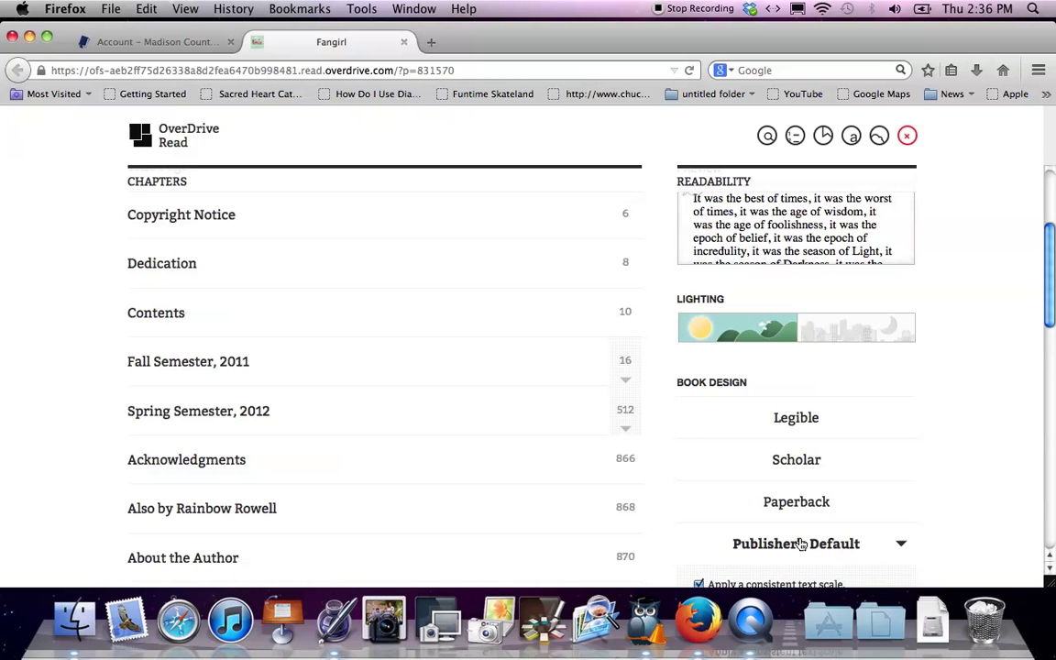
click(796, 474)
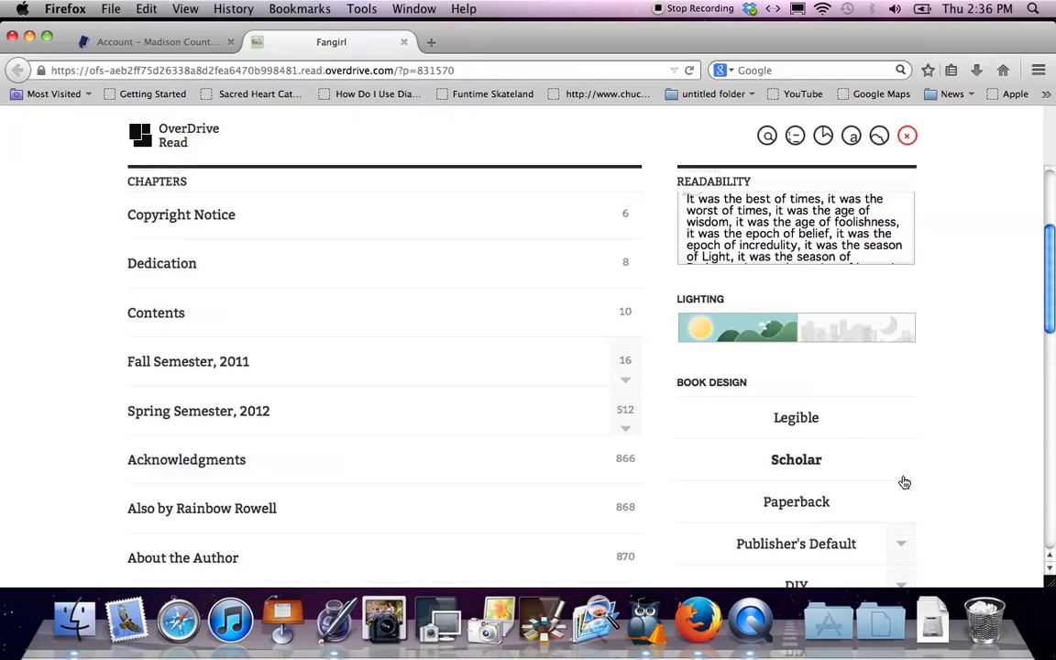
click(801, 420)
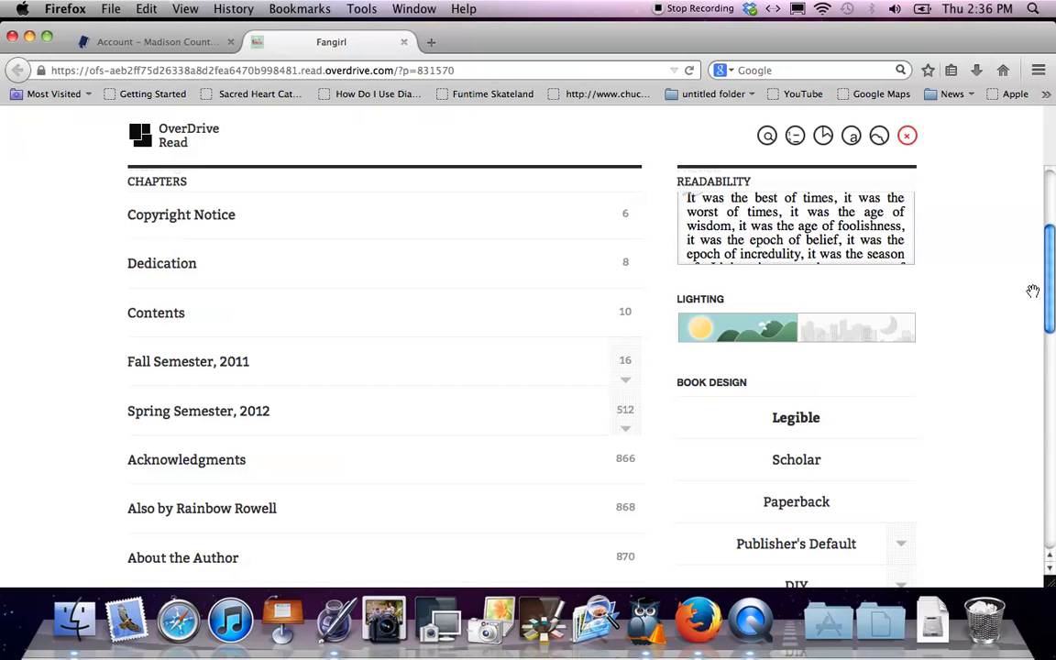
drag(1052, 300, 1053, 440)
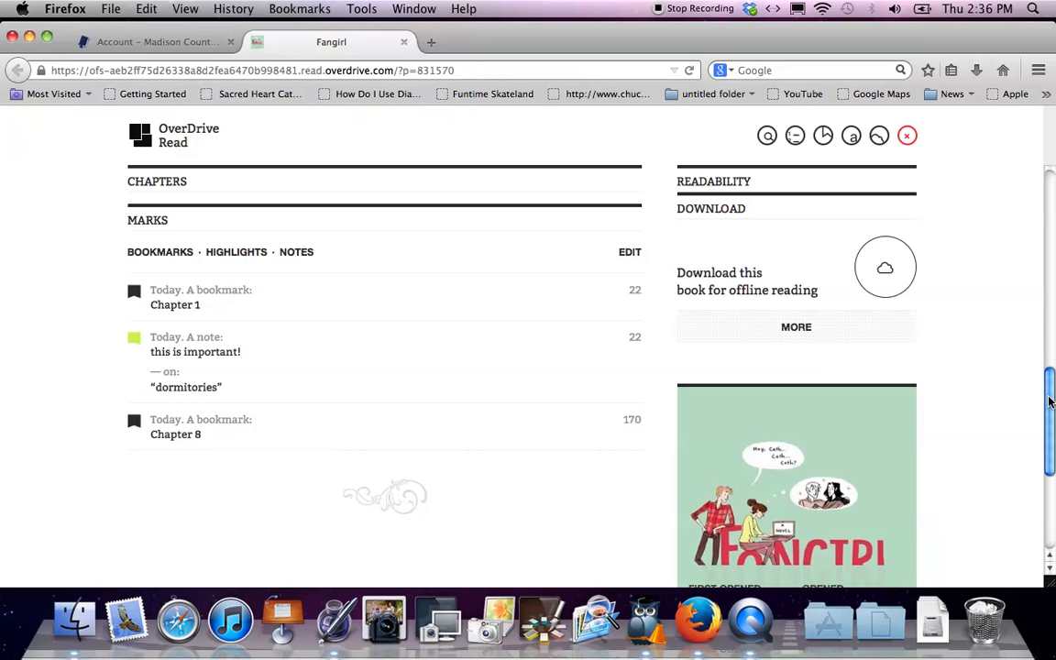
scroll(1051, 402, down, 1)
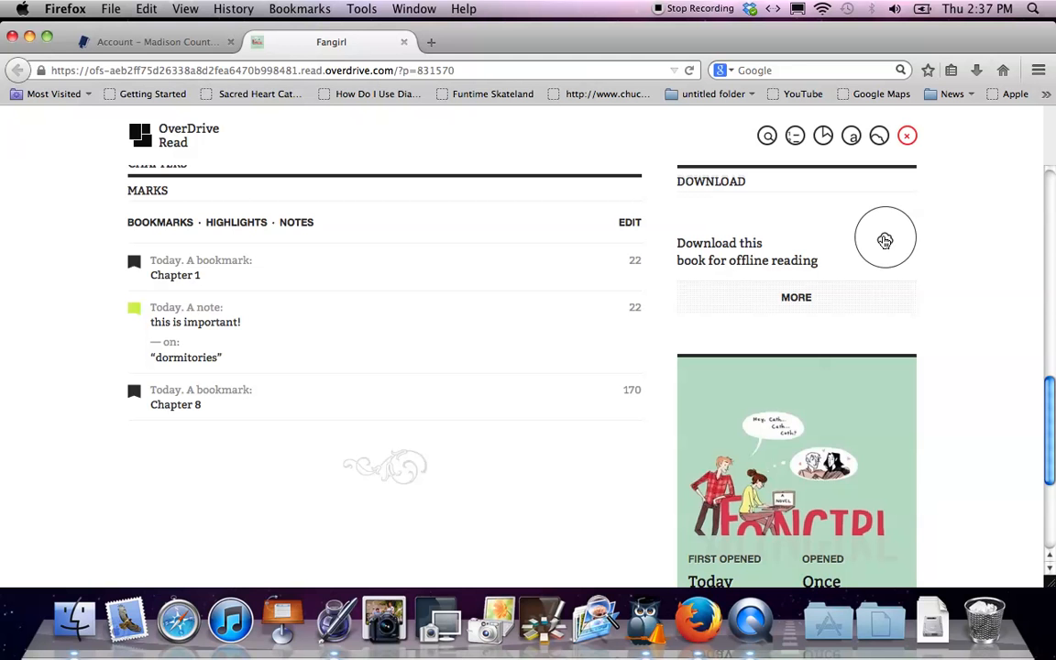
Download Fangirl for offline reading via the cloud button
click(885, 240)
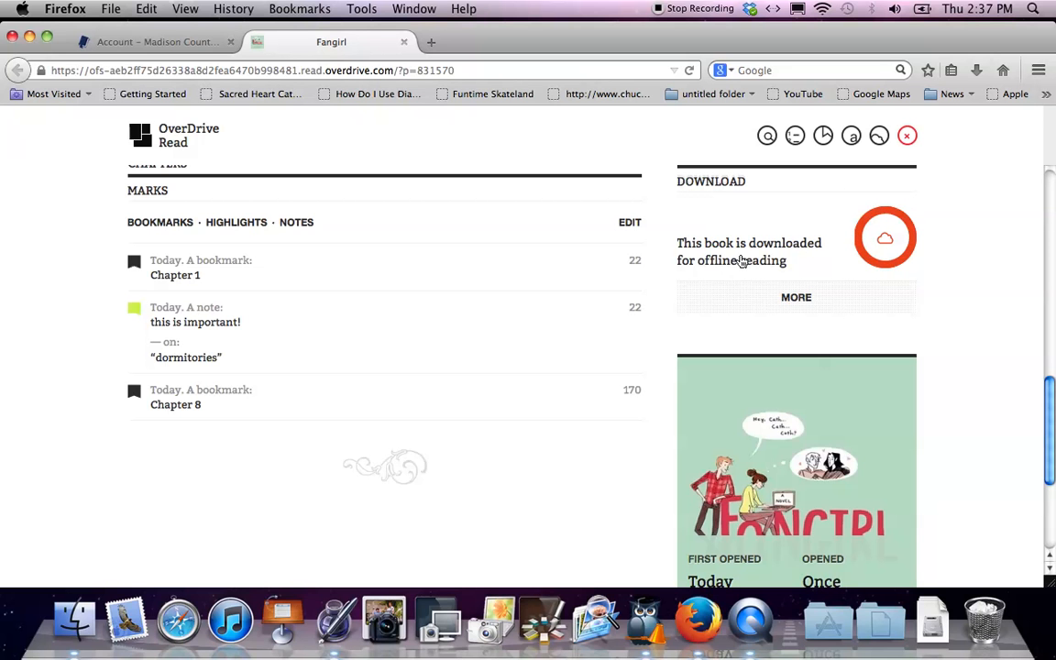
mouse_move(1050, 412)
mouse_down()
mouse_move(1049, 458)
mouse_move(1045, 182)
mouse_up()
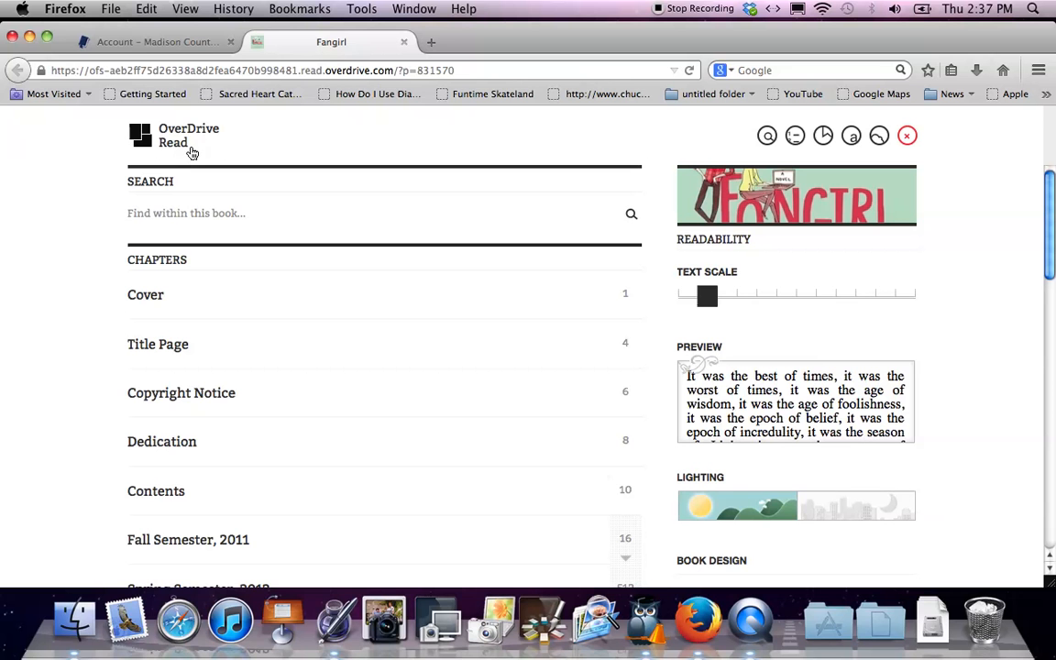
Return to the book text and save the Fangirl reader page as a Firefox bookmark
click(140, 141)
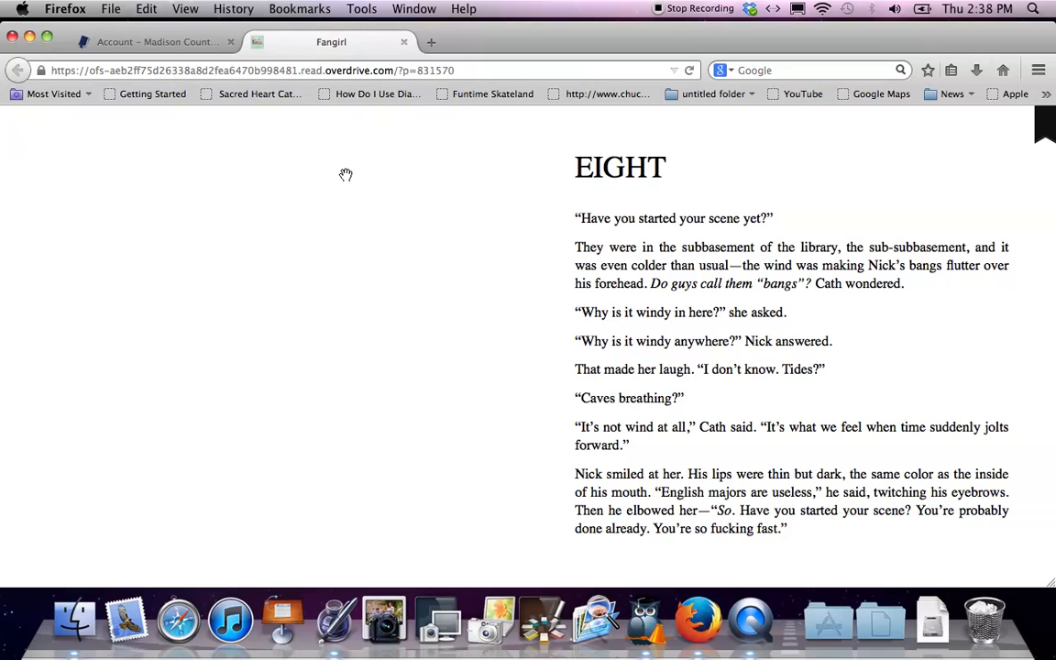
click(299, 9)
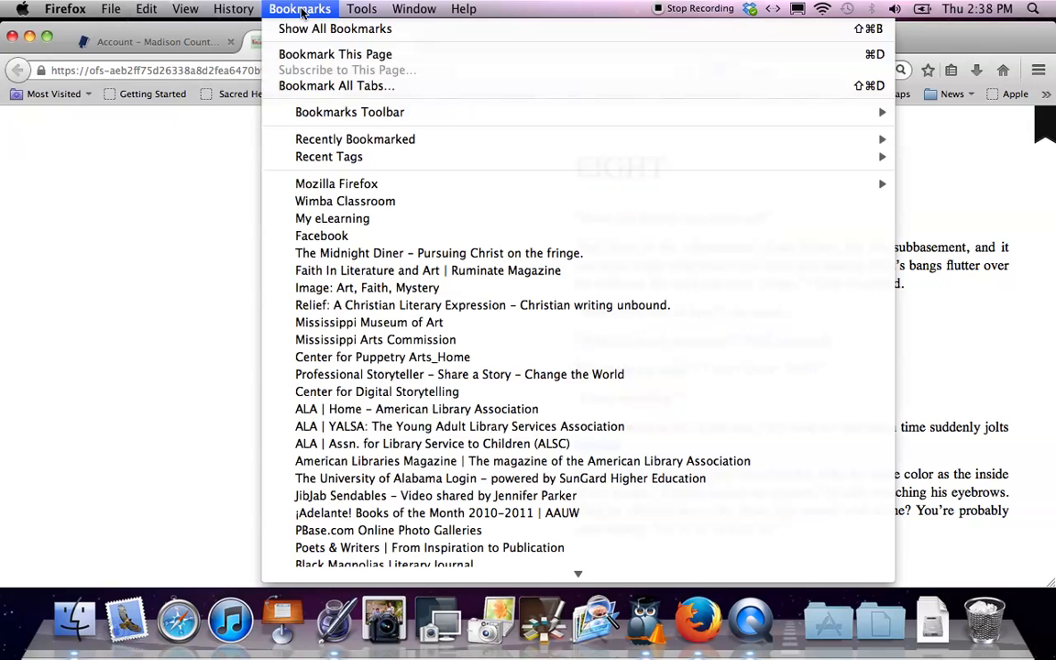
click(314, 55)
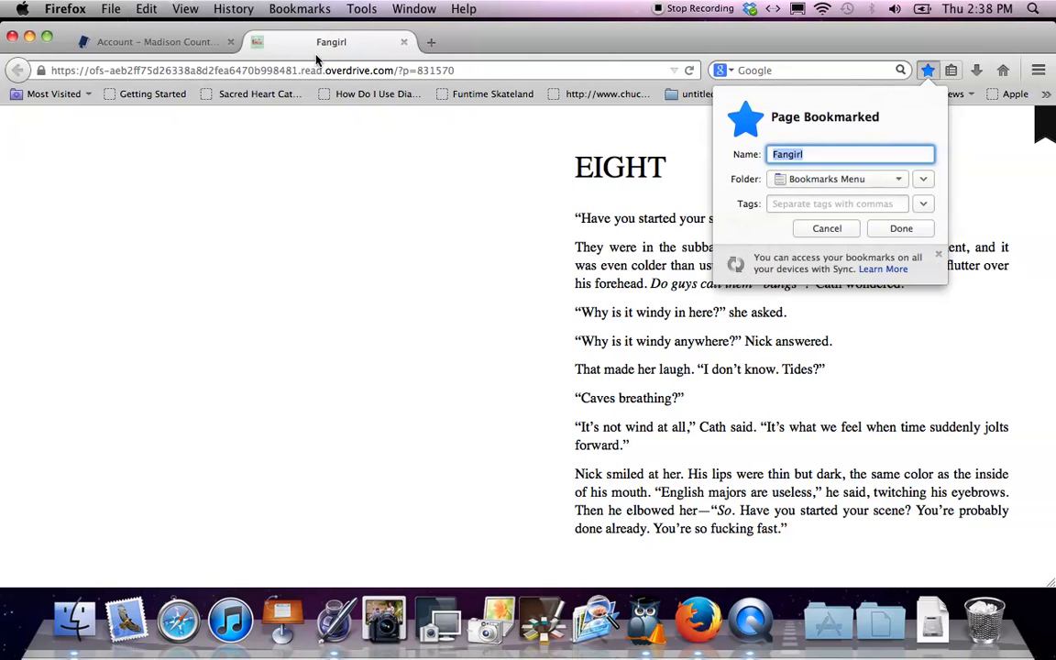
click(891, 230)
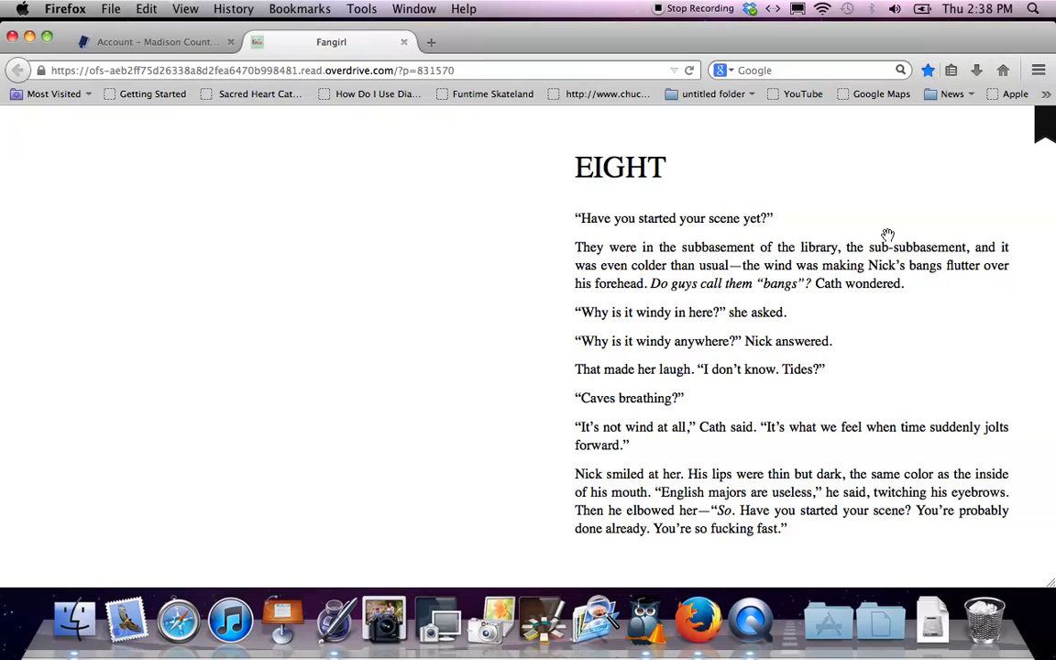
Reopen Fangirl from its new entry in the Firefox bookmarks list
click(312, 9)
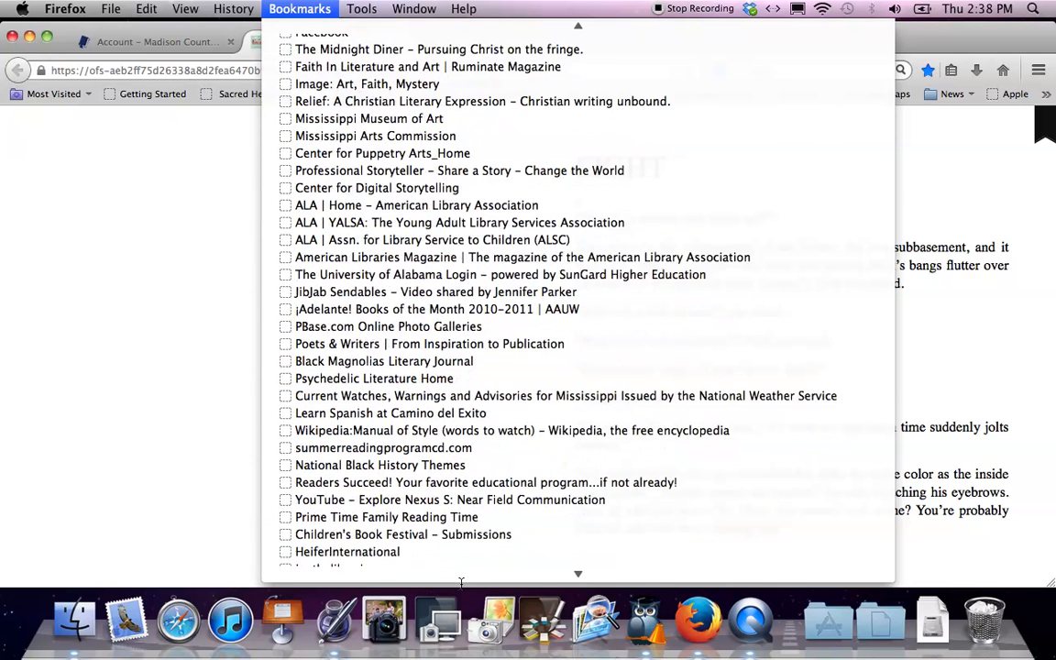
mouse_move(577, 577)
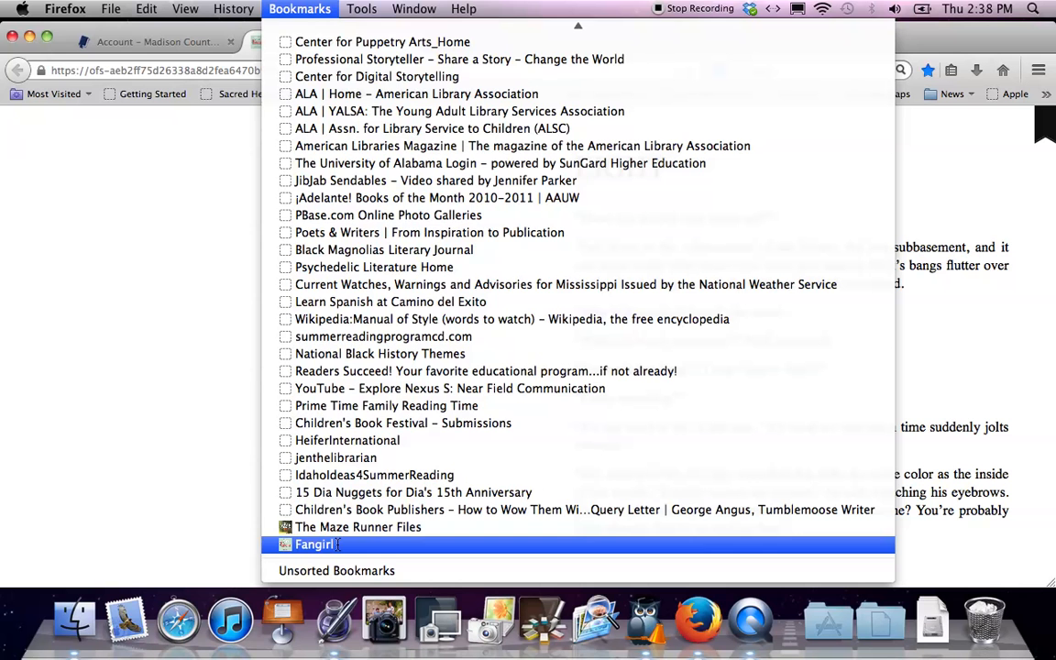
click(328, 544)
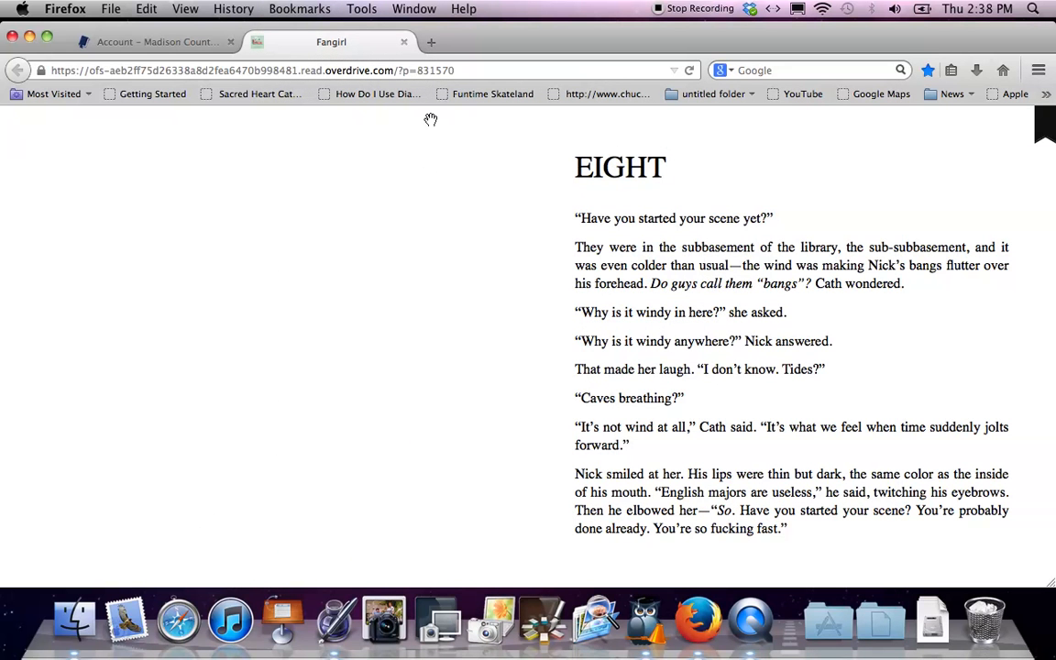
Close the Fangirl reader tab and go to Help from the top of the library account page
click(404, 42)
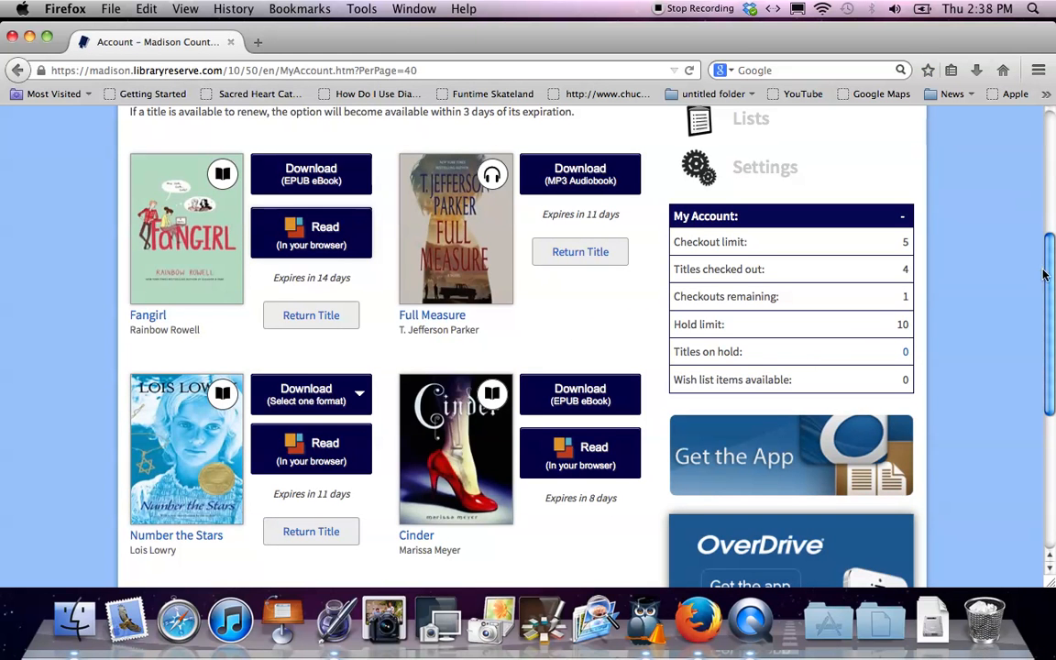
drag(1044, 274, 1045, 151)
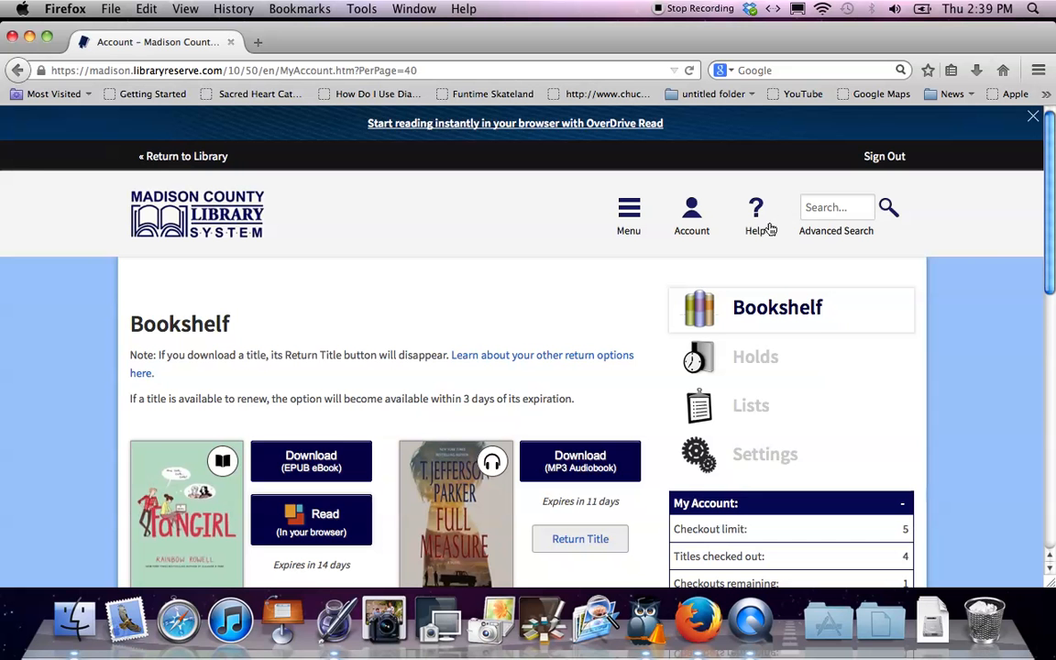
click(752, 230)
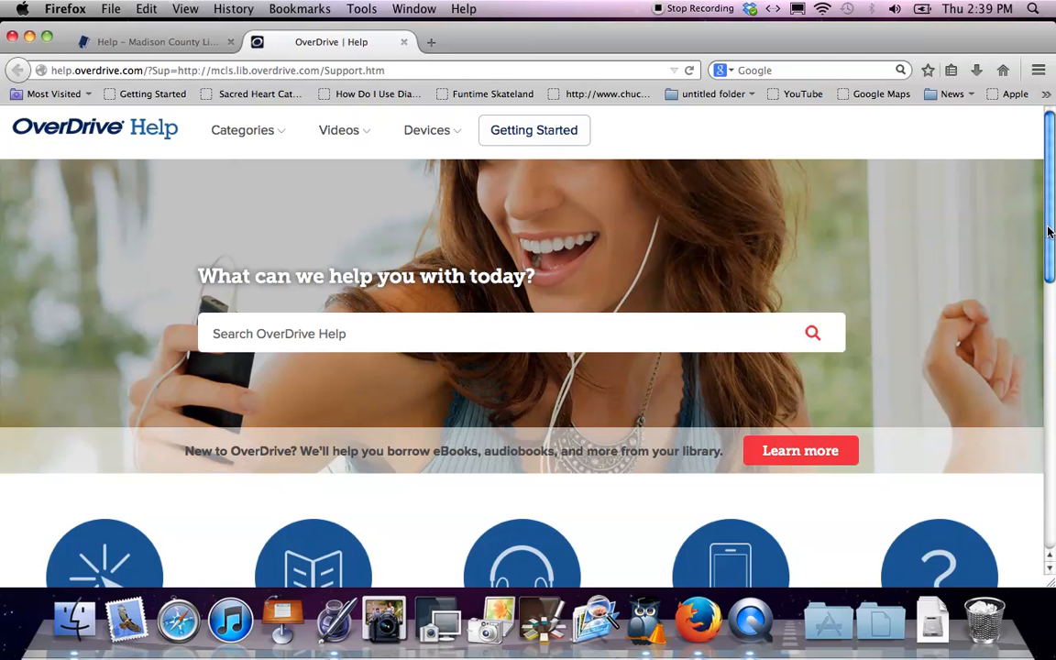
drag(1050, 232, 1048, 352)
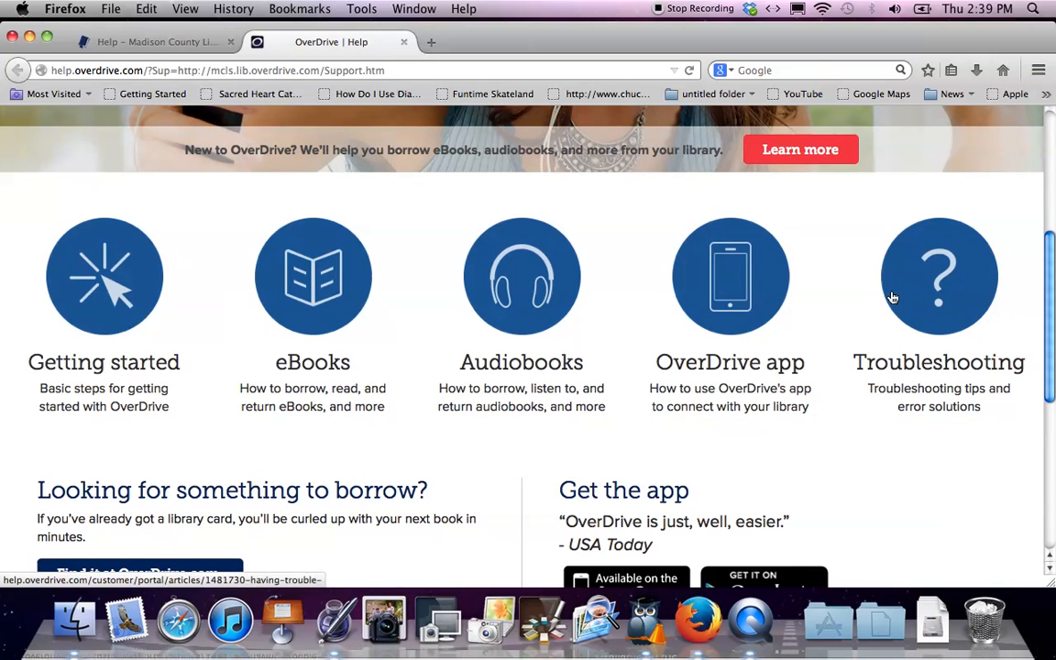
click(339, 284)
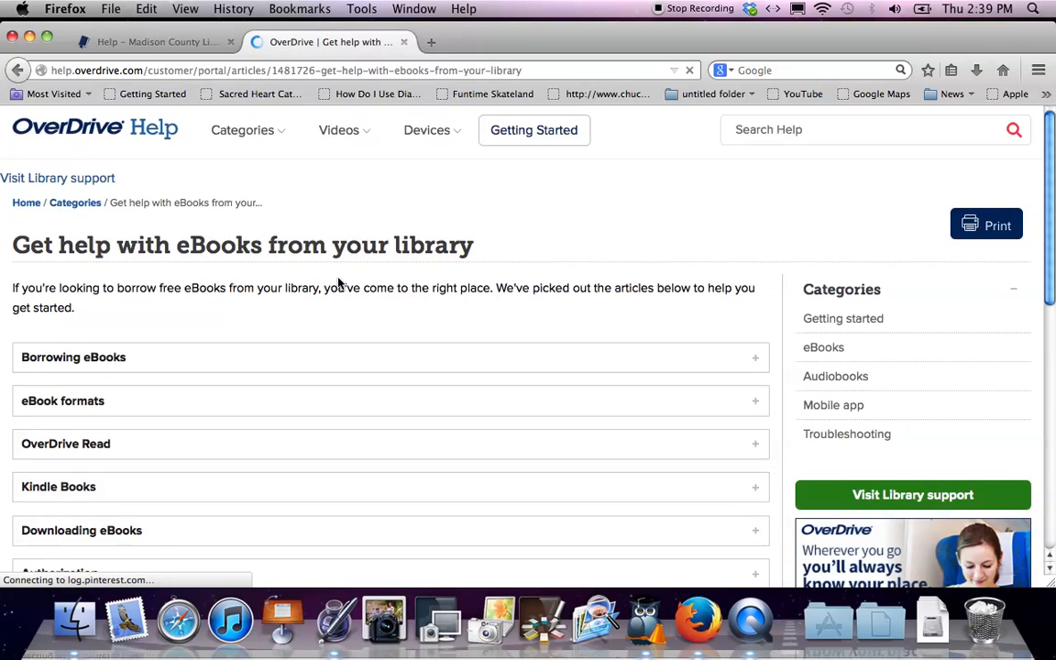
click(137, 443)
drag(1048, 255, 1048, 330)
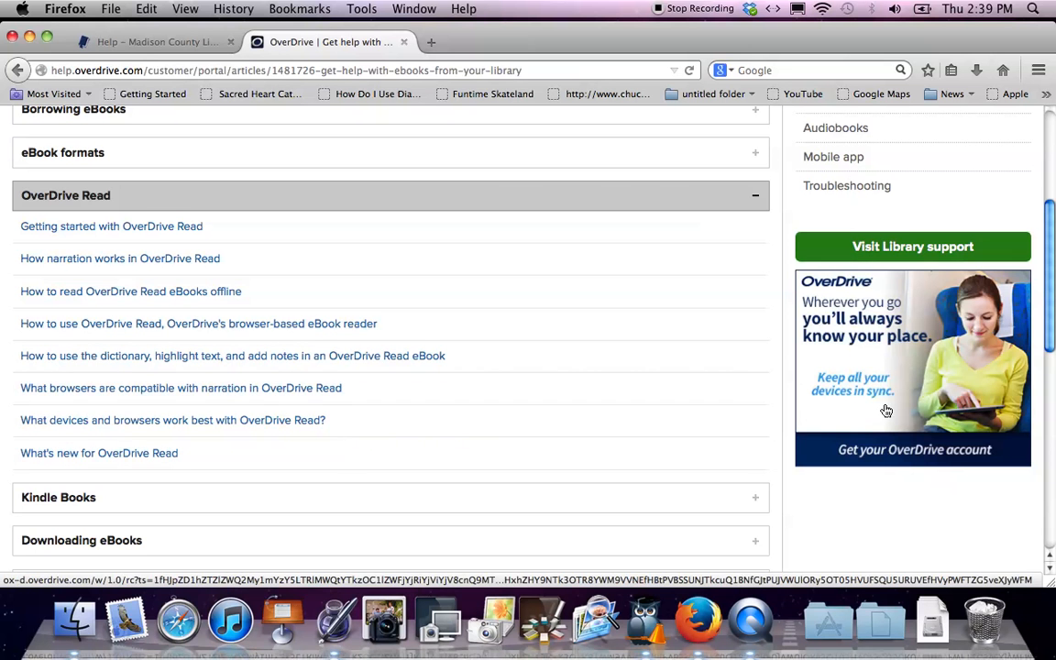
mouse_move(1052, 377)
mouse_down()
mouse_move(1044, 425)
mouse_move(1024, 341)
mouse_up()
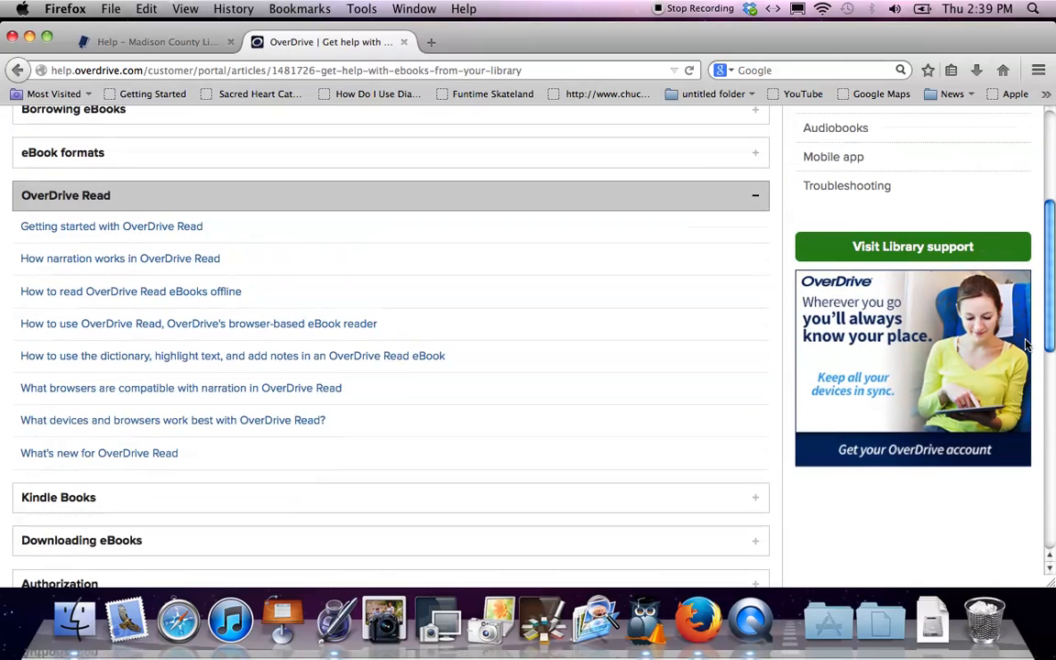
click(225, 450)
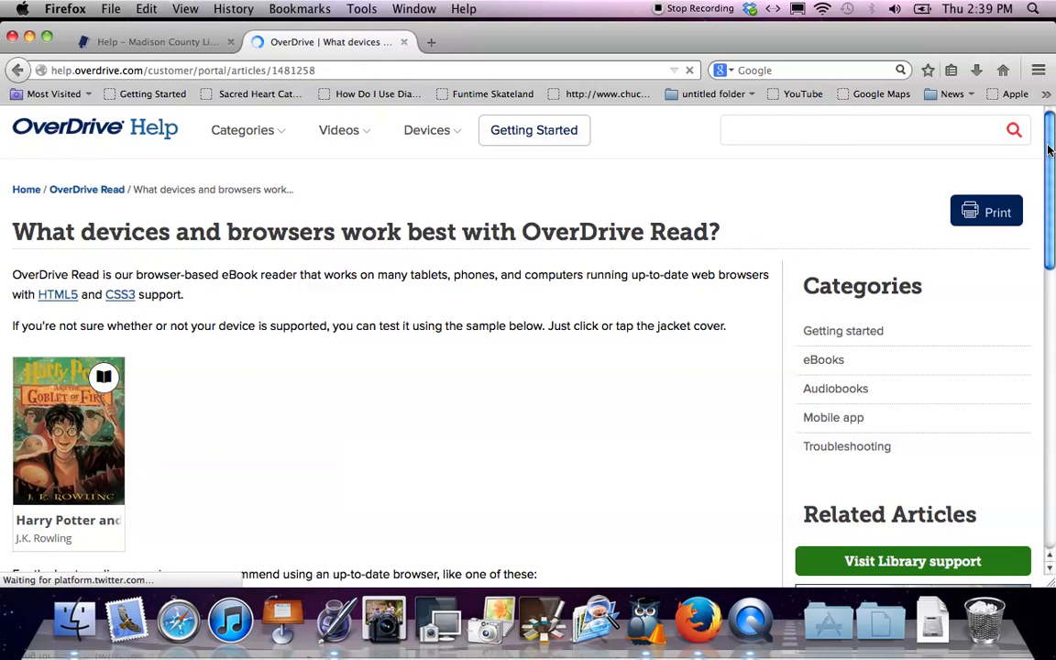
mouse_move(1049, 149)
mouse_down()
mouse_move(1038, 306)
mouse_move(1051, 412)
mouse_up()
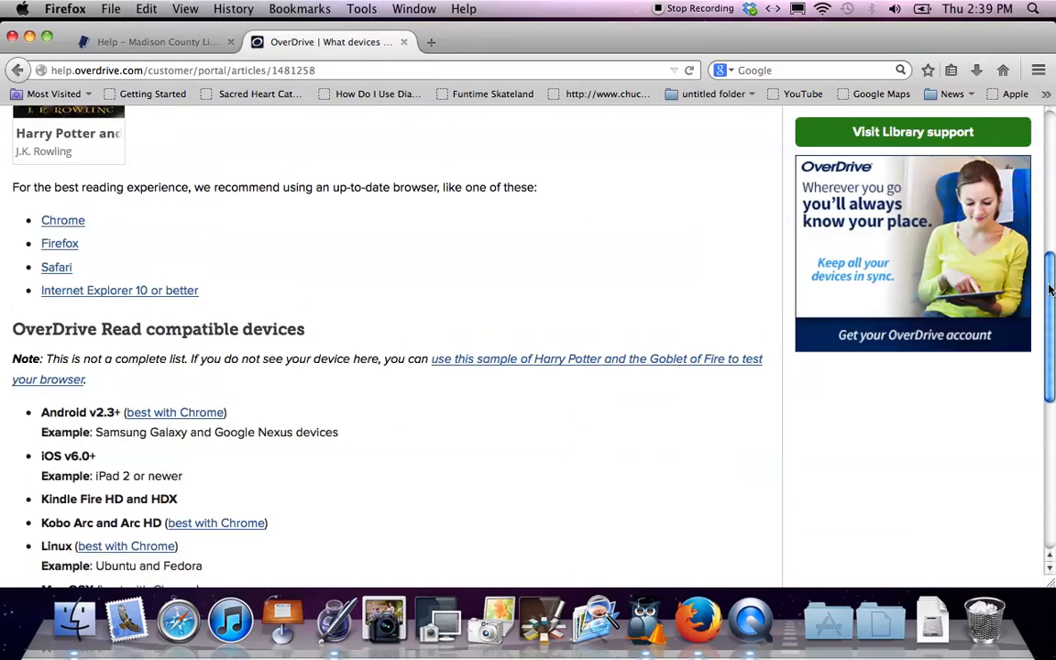
drag(1050, 289, 1044, 106)
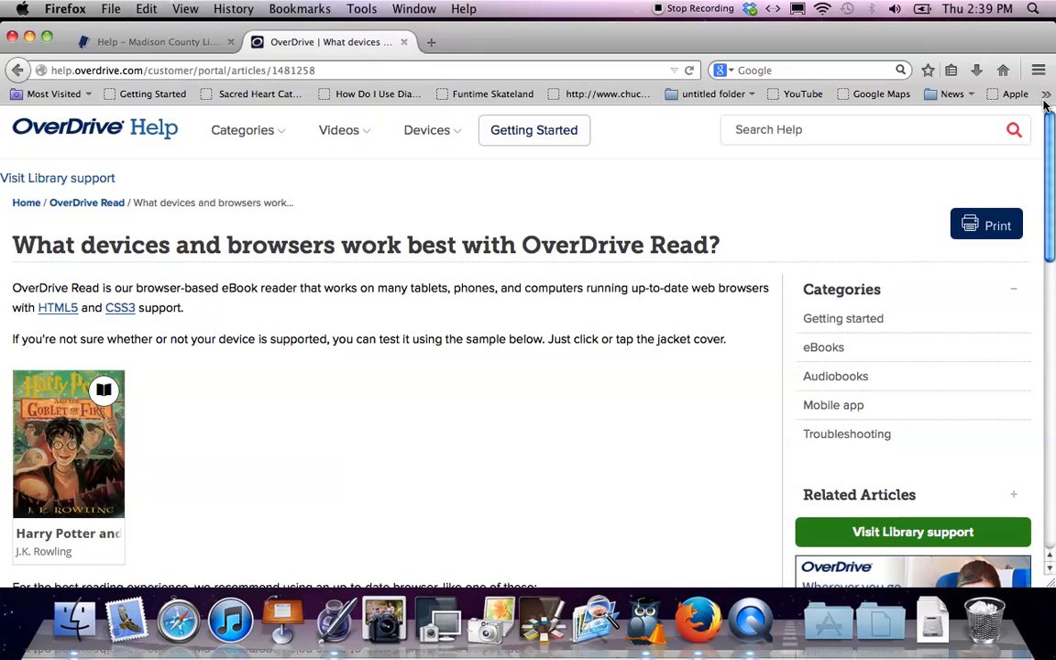
click(95, 129)
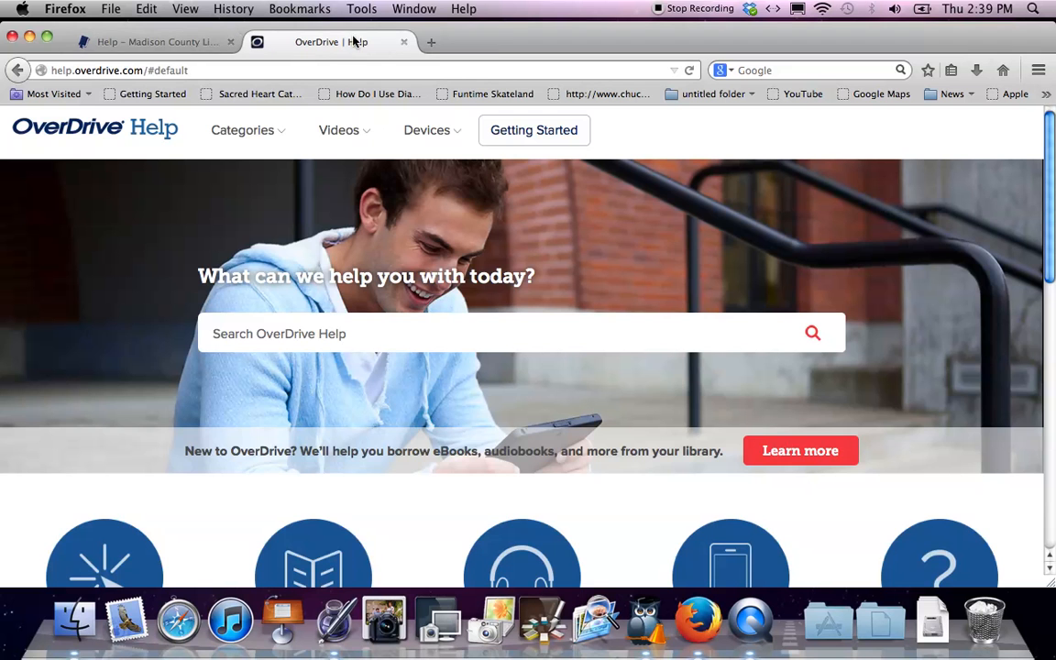
In a new tab, reach the Madison County Library System's Hours & Contacts page
click(431, 41)
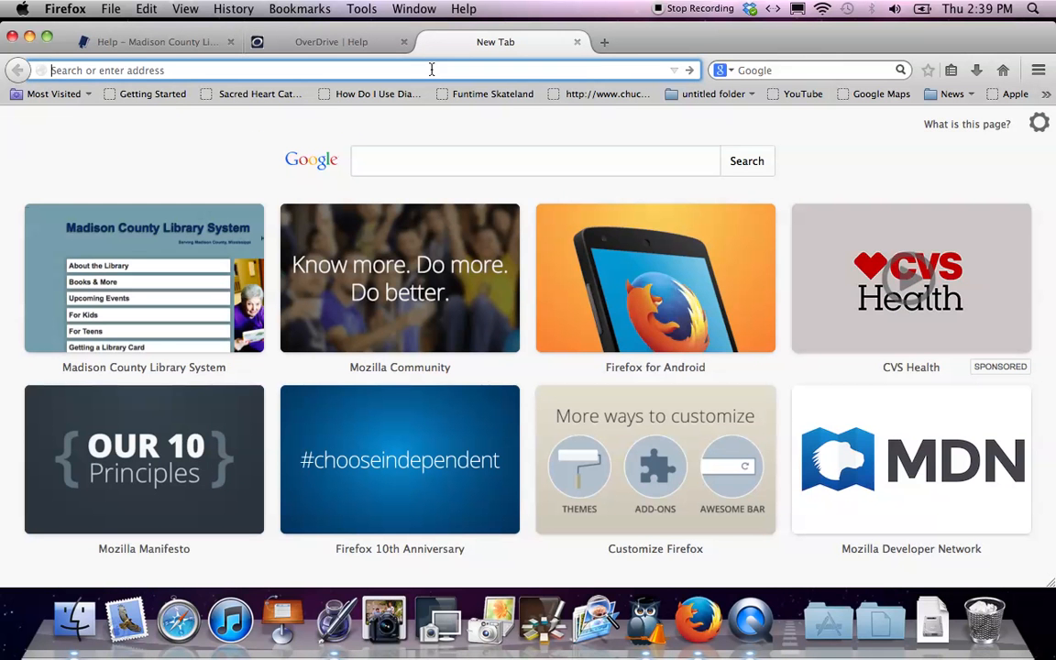
click(92, 223)
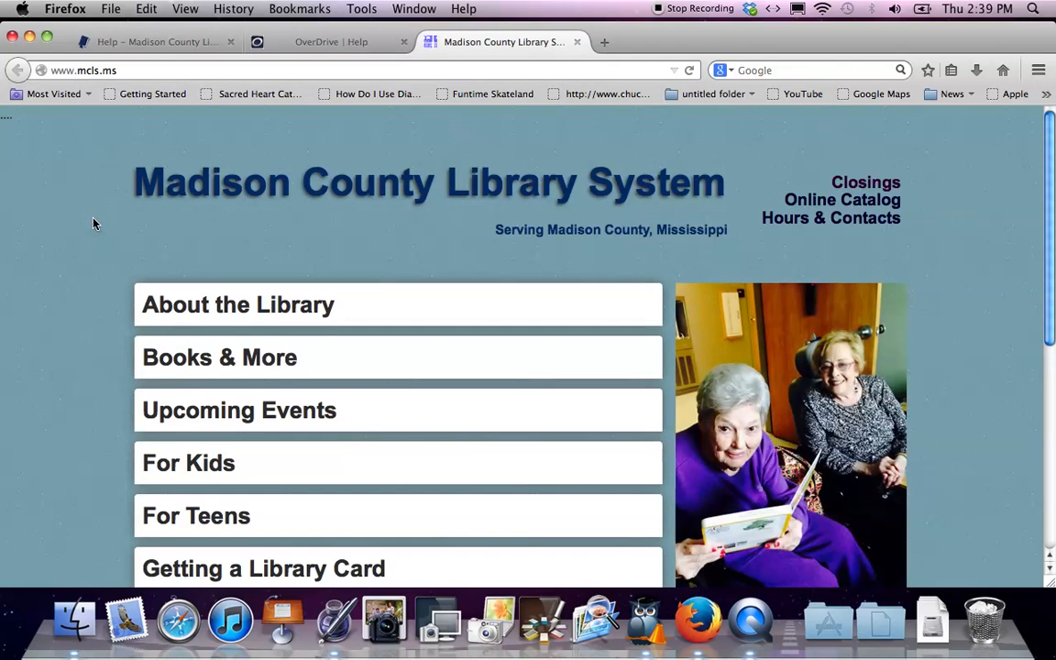
click(793, 221)
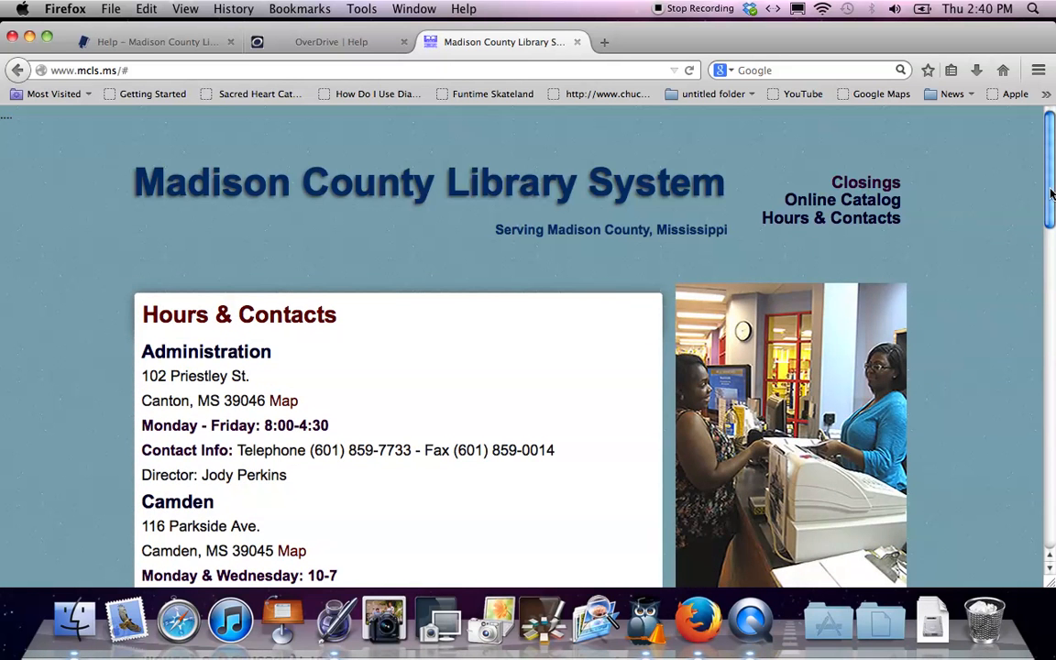
mouse_move(1051, 194)
mouse_down()
mouse_move(1018, 404)
mouse_move(1037, 492)
mouse_up()
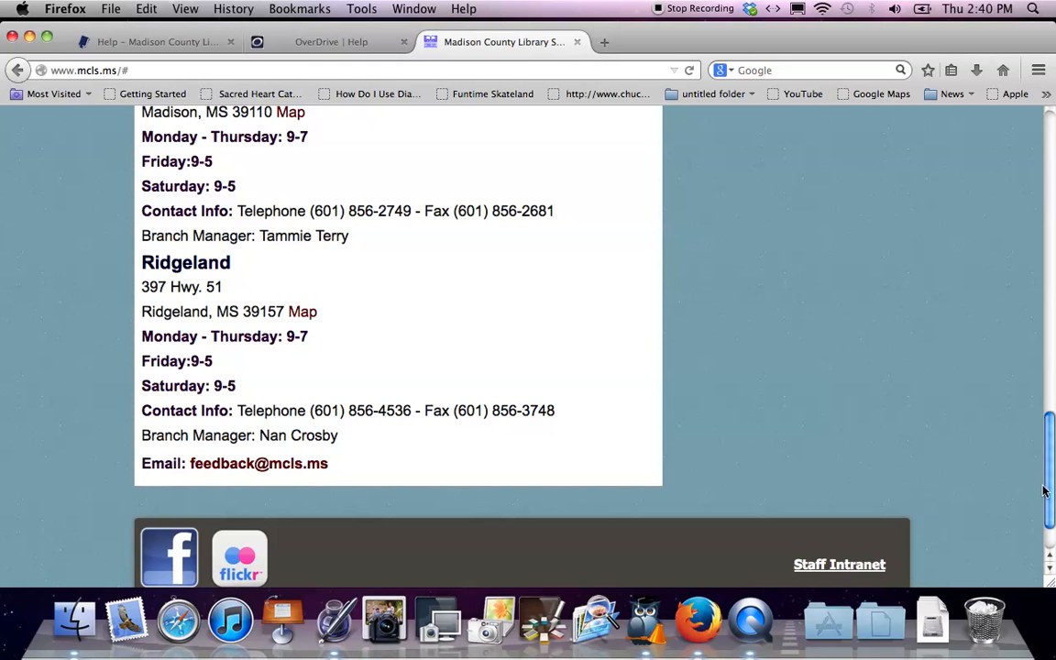
scroll(1012, 413, up, 10)
scroll(1017, 238, up, 10)
scroll(1017, 183, up, 5)
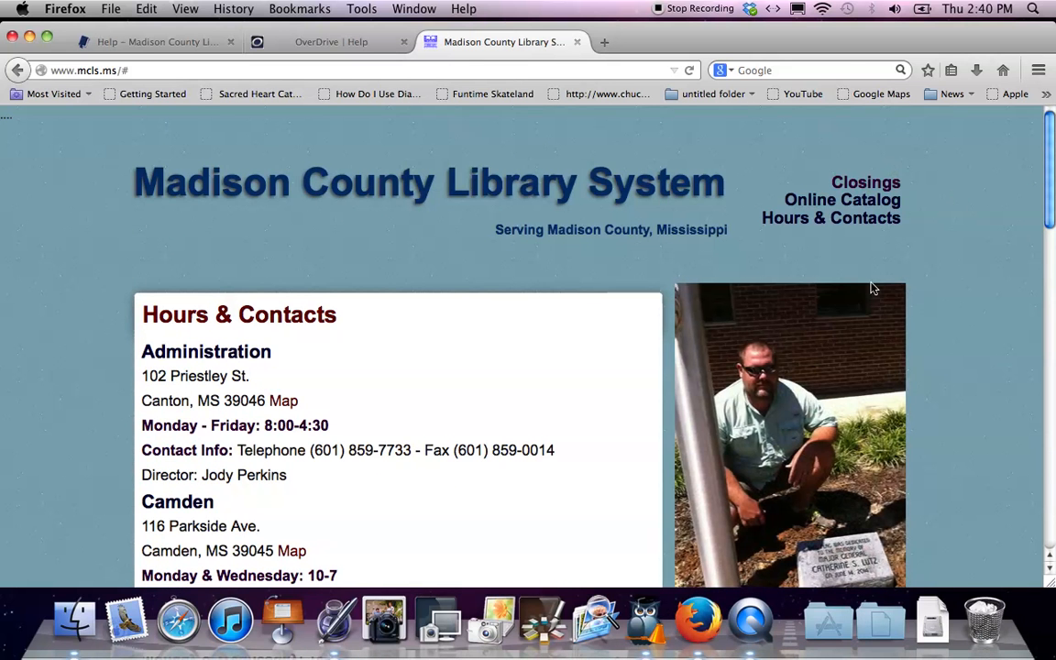